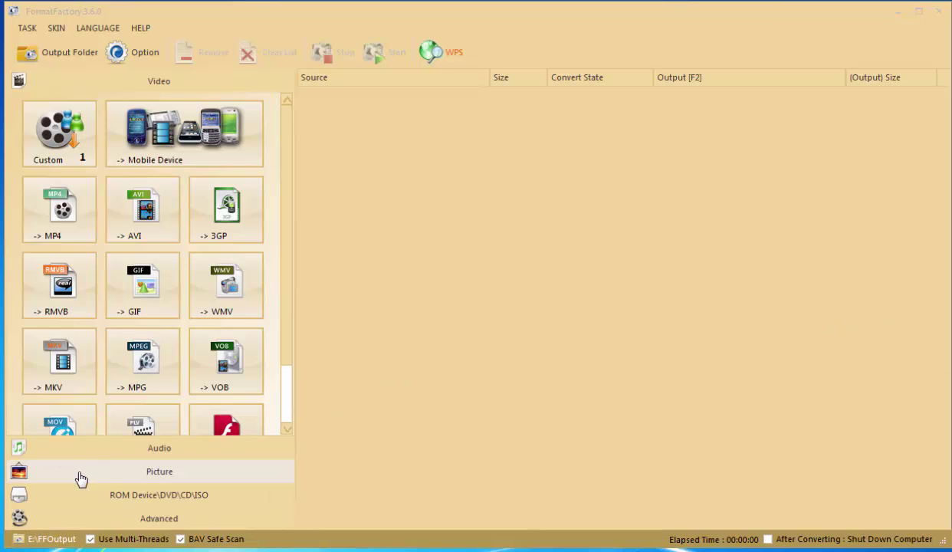
- Step through the Audio, Picture, disc/ISO and Advanced categories, ending on Video
click(111, 449)
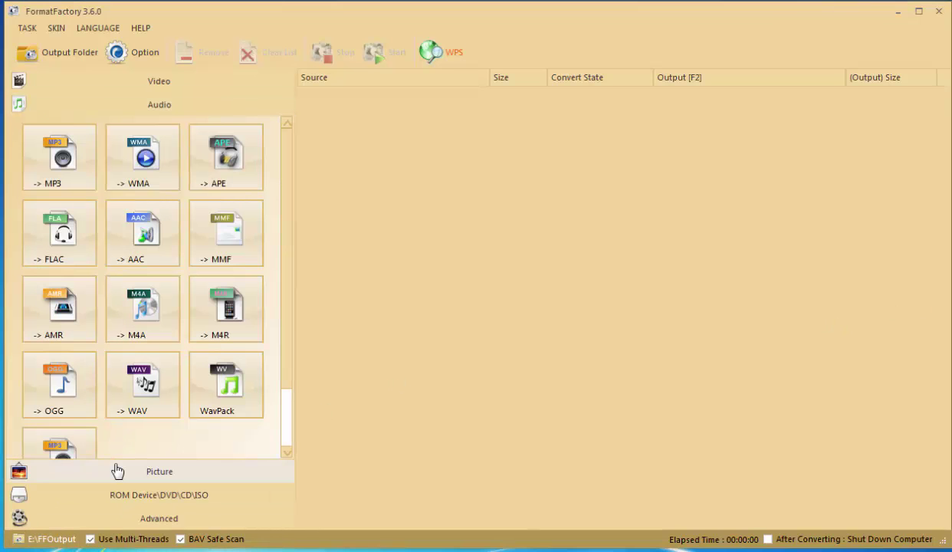
click(118, 470)
click(121, 494)
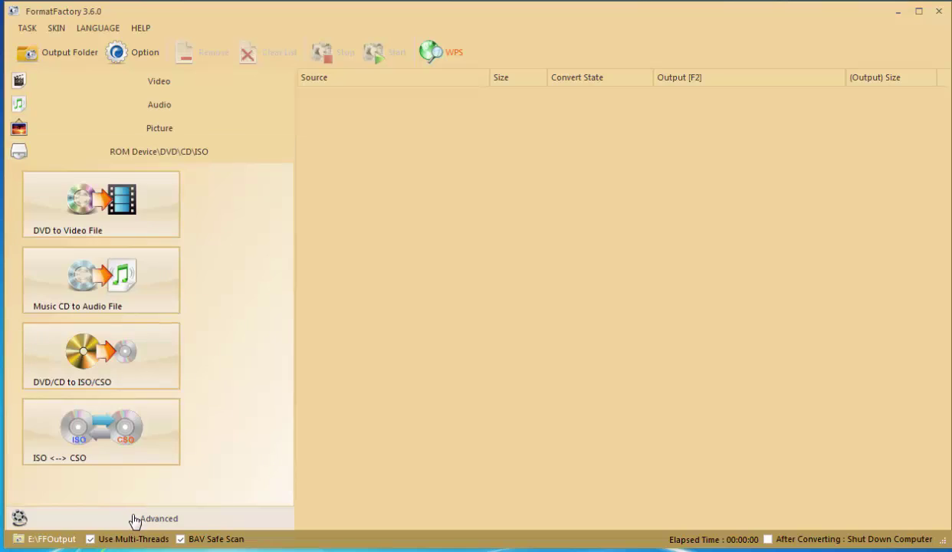
click(133, 516)
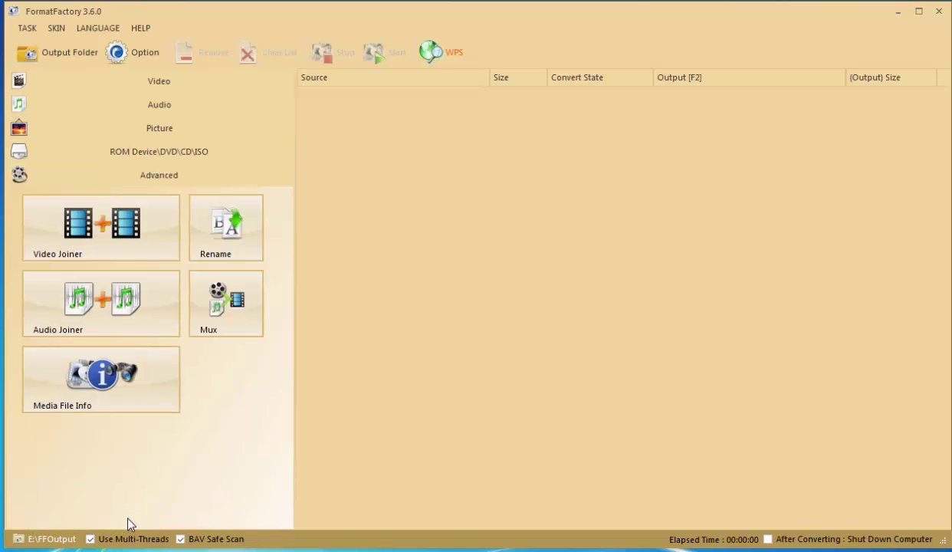
click(174, 78)
- Cycle through the categories again, revisiting disc/ISO and Advanced before returning to Video
click(138, 451)
click(138, 473)
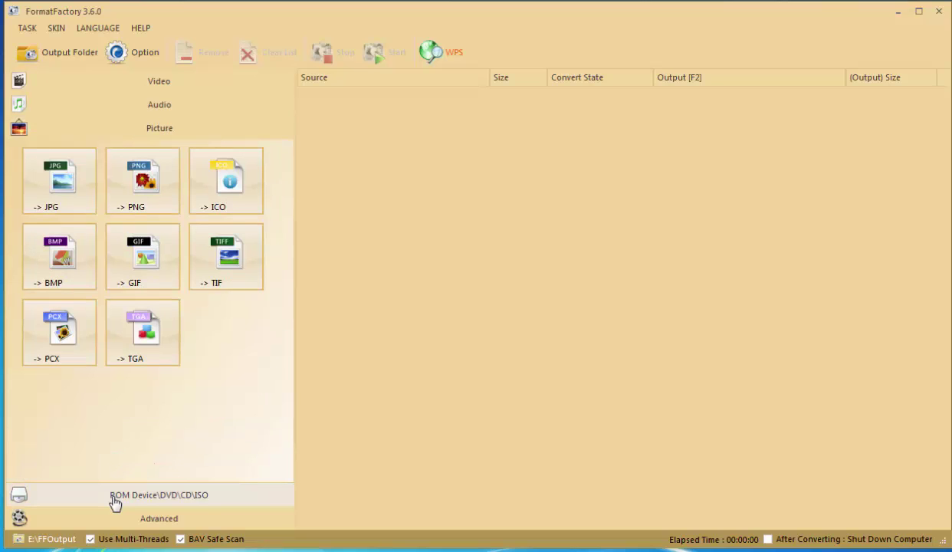
click(117, 500)
click(154, 519)
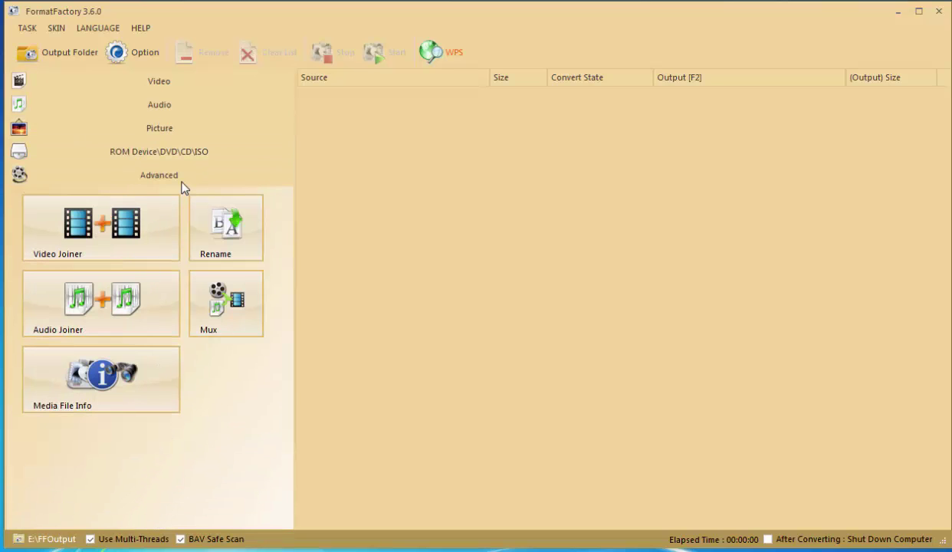
click(183, 156)
click(178, 521)
click(155, 80)
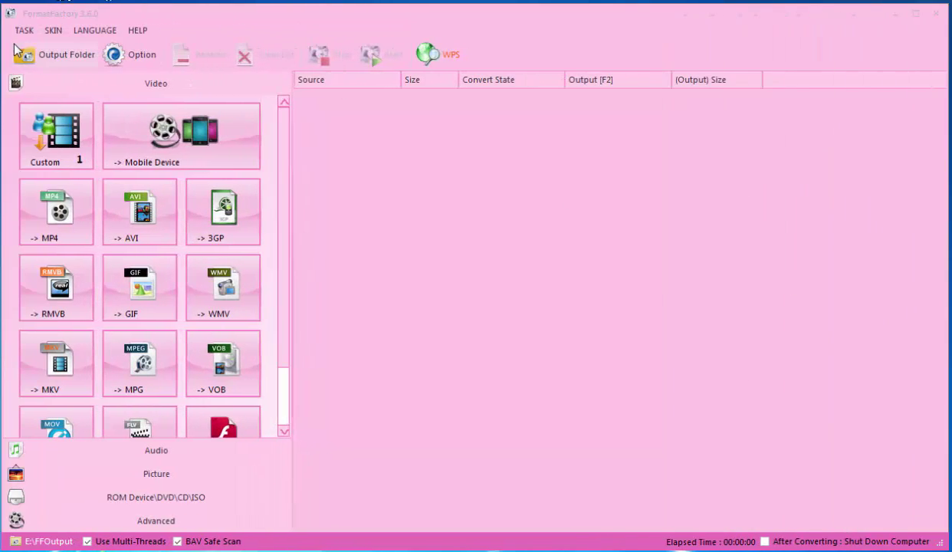
- Look over the Task menu and the conversion Option settings, then close them
click(21, 33)
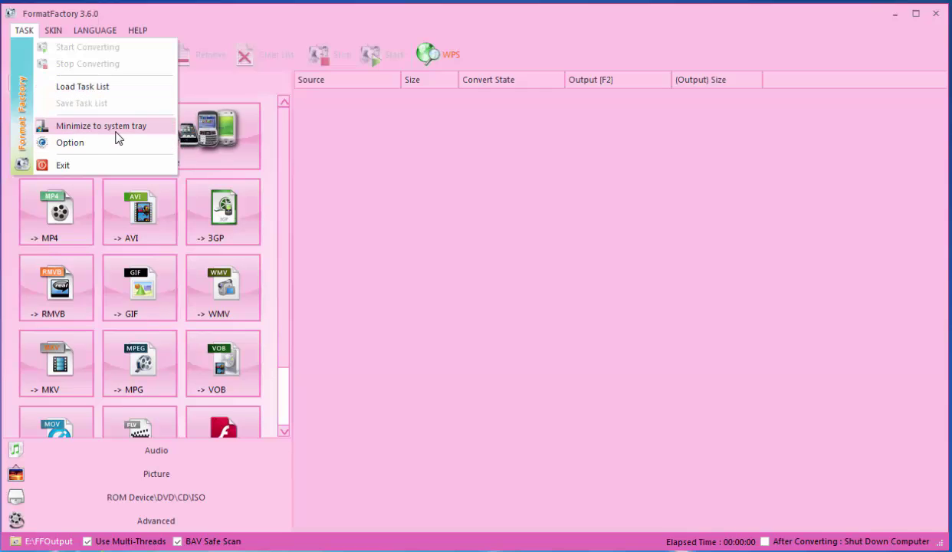
click(100, 145)
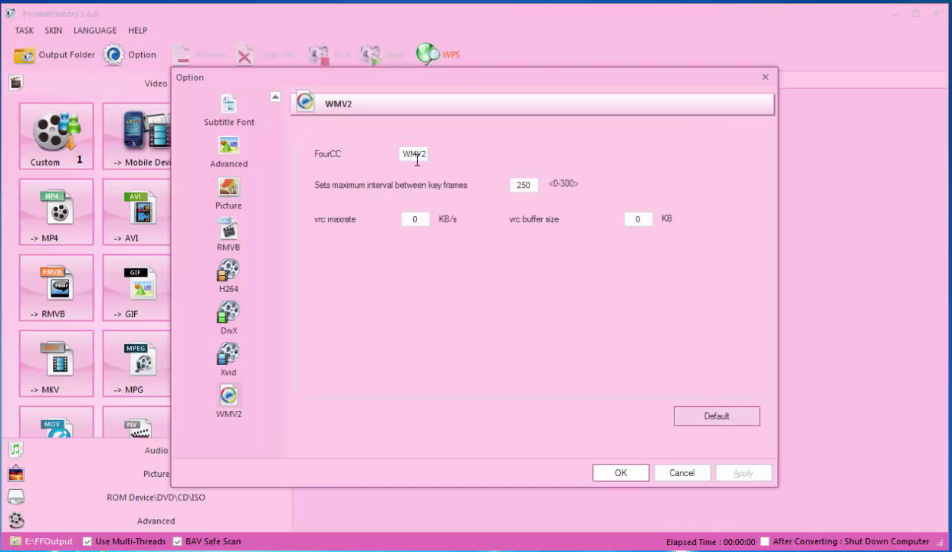
key(Escape)
- Try the purple skin, then switch the skin back to yellow
click(55, 31)
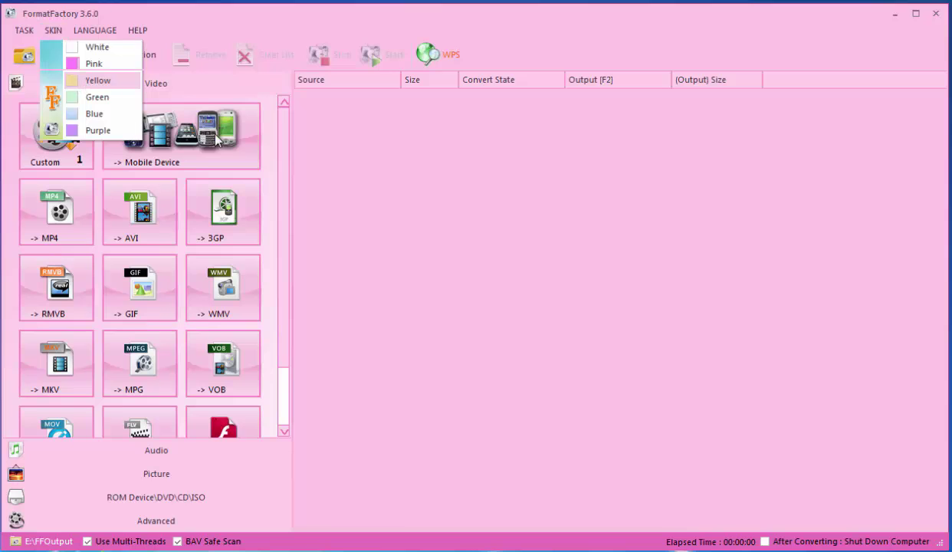
key(Return)
click(52, 31)
click(74, 127)
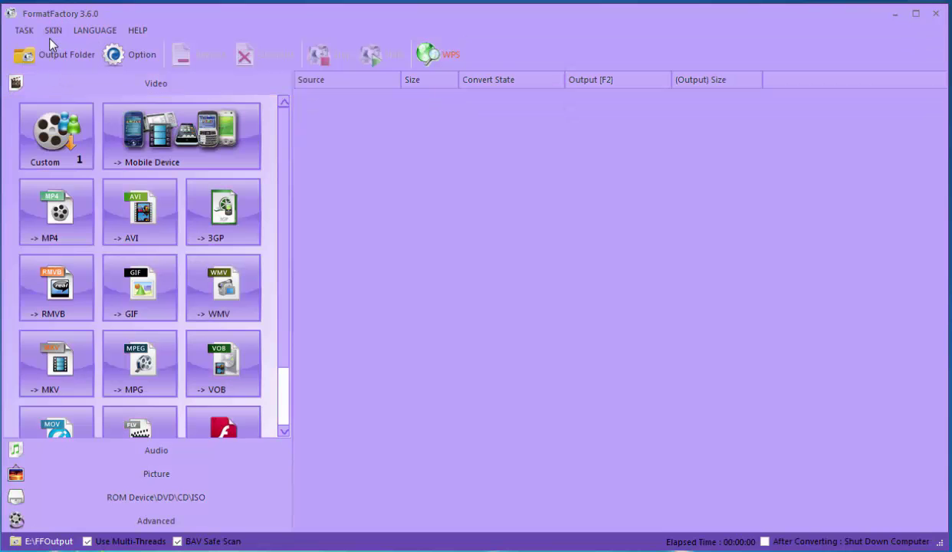
click(49, 34)
click(77, 81)
- Switch the interface language to Urdu from the full language list
click(108, 35)
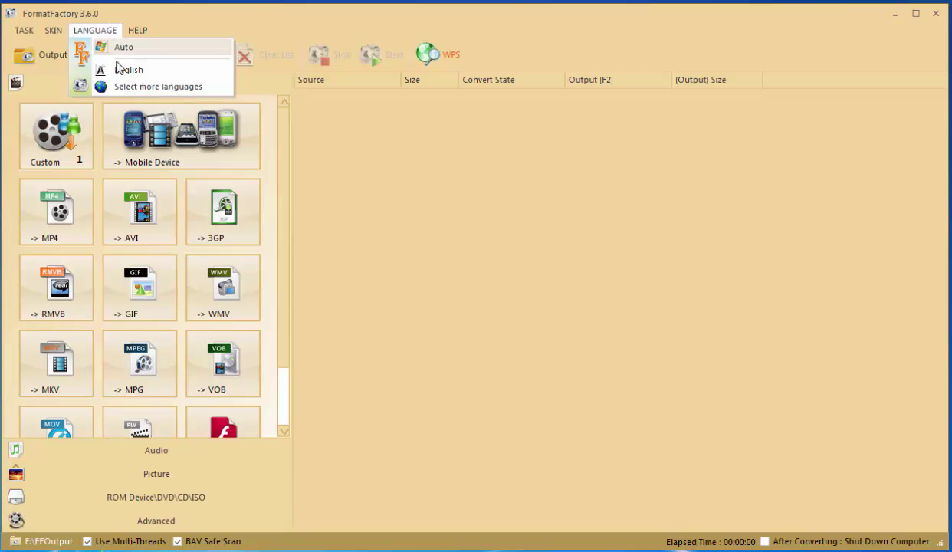
click(138, 30)
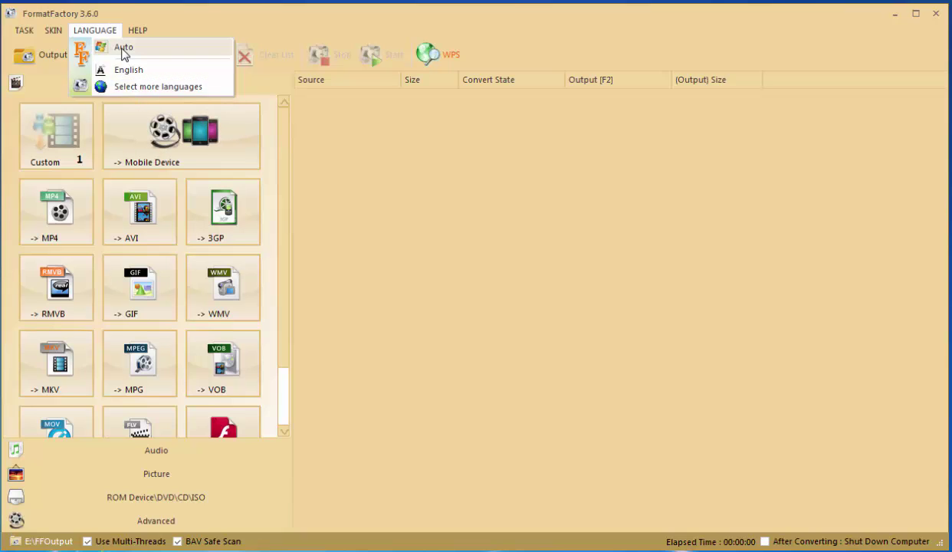
click(158, 87)
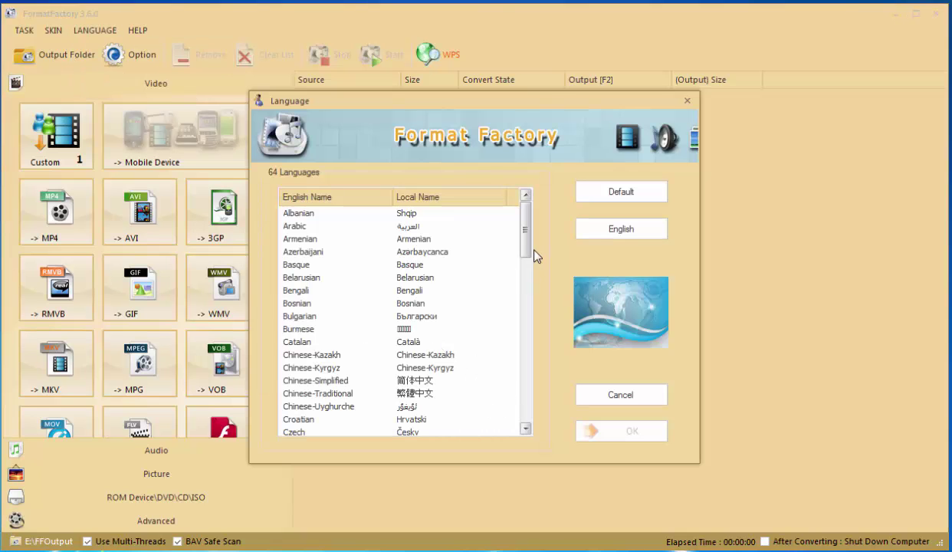
drag(525, 243, 535, 427)
click(295, 378)
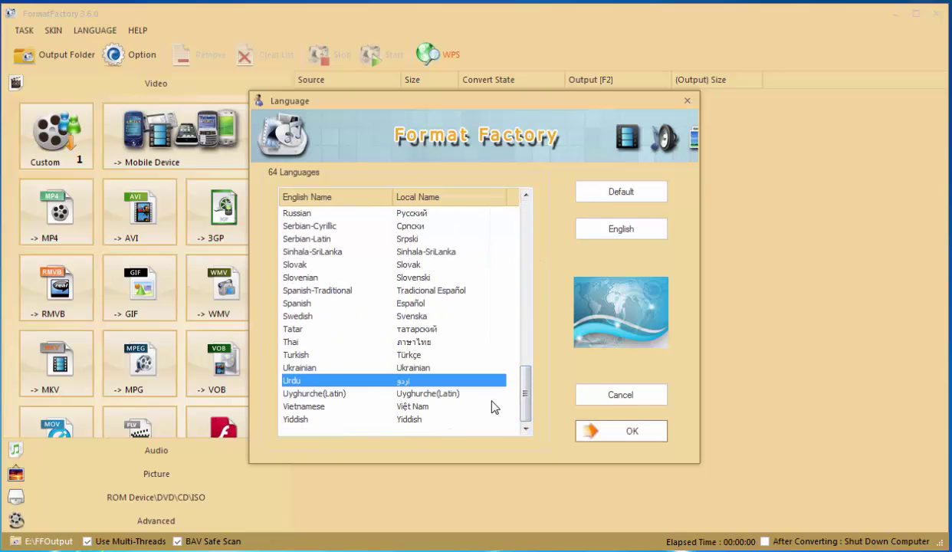
click(620, 230)
click(600, 195)
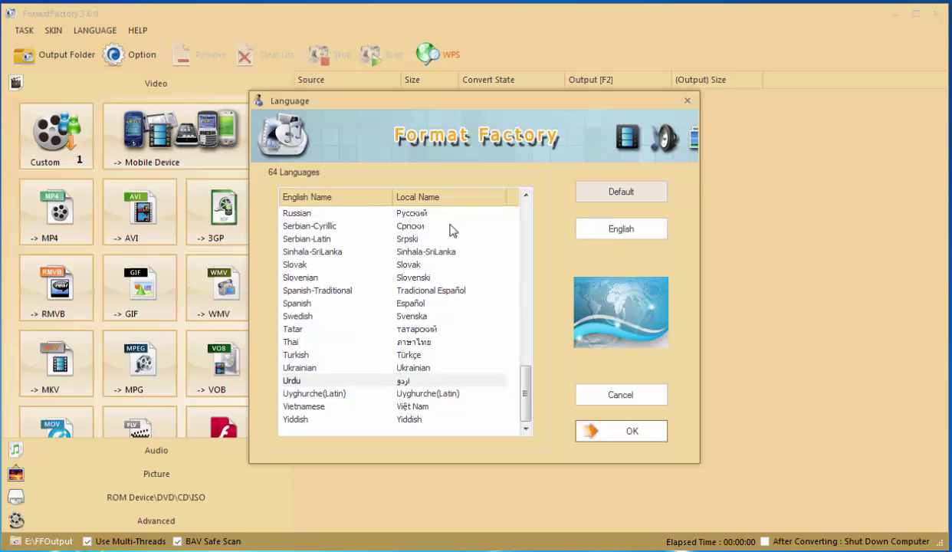
click(609, 429)
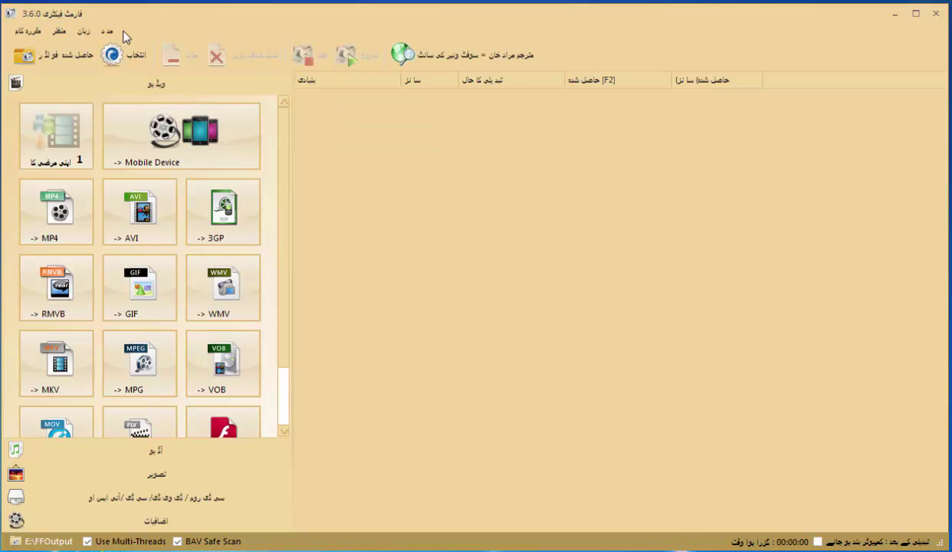
- Restore the English interface language, then glance at the HELP menu
click(84, 31)
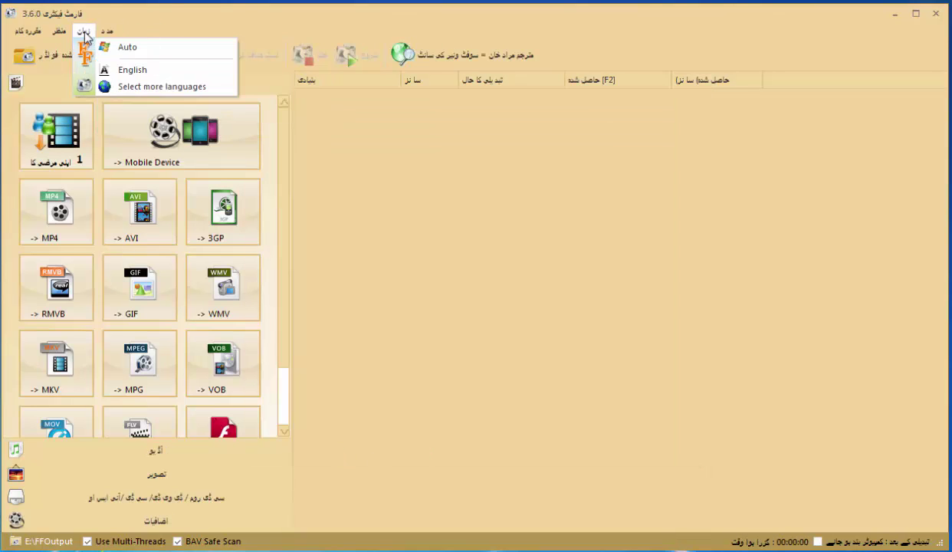
click(131, 86)
drag(527, 245, 542, 420)
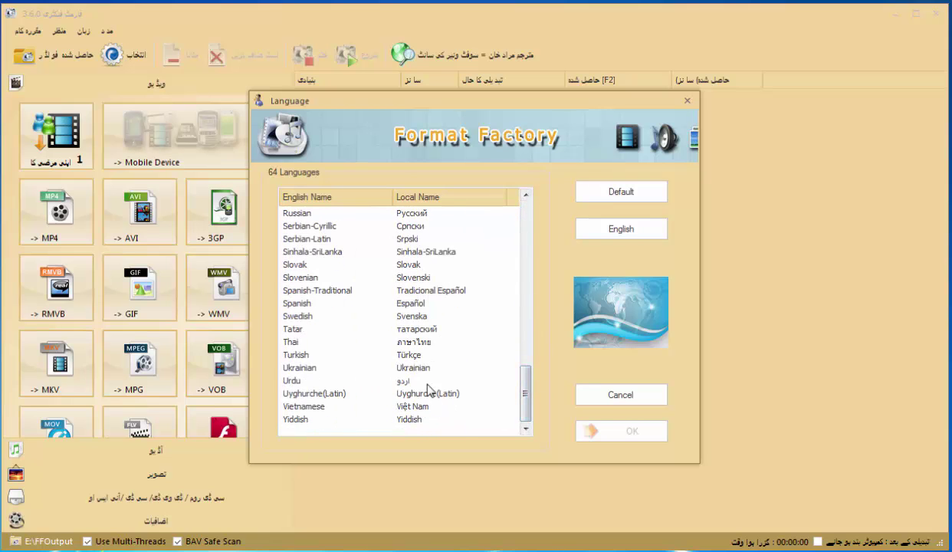
click(402, 381)
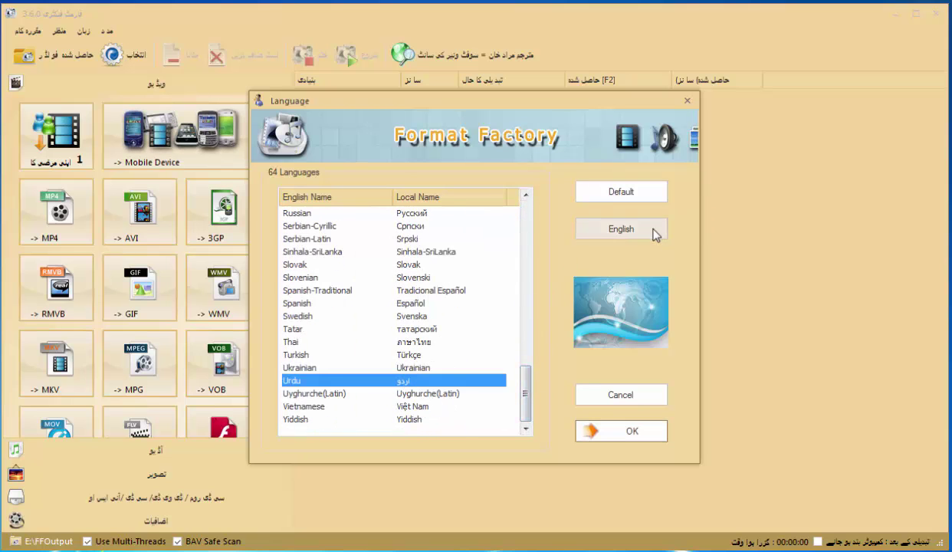
click(627, 191)
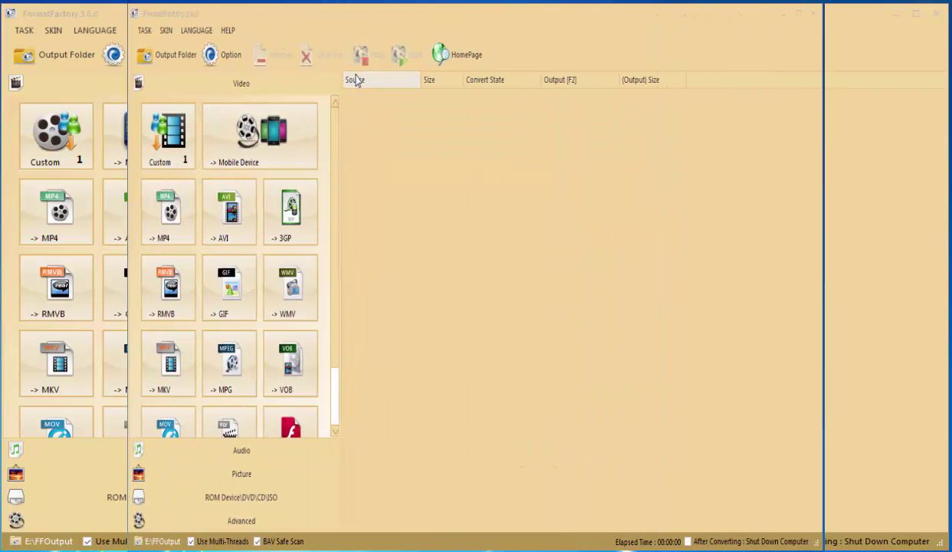
click(141, 30)
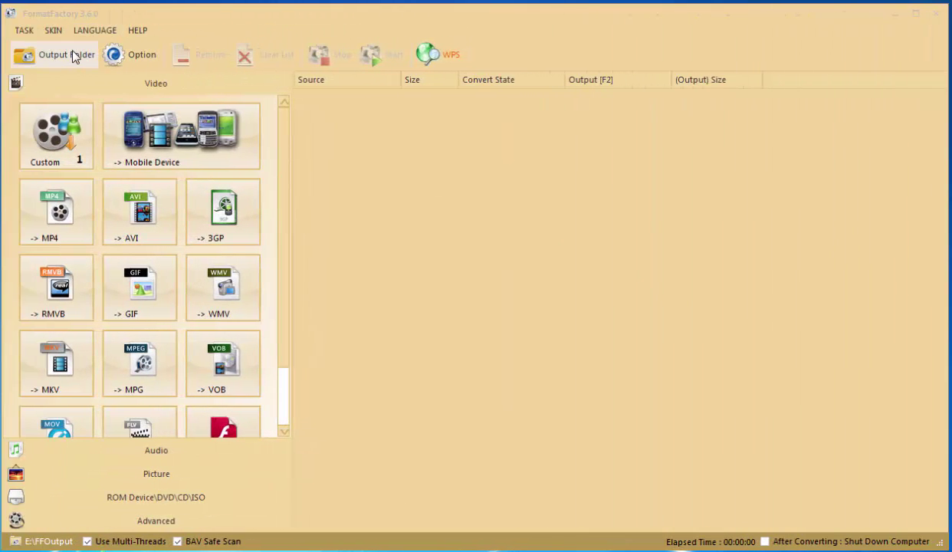
- Open the E:\FFOutput output folder in Explorer, move the window aside, then close it
click(50, 55)
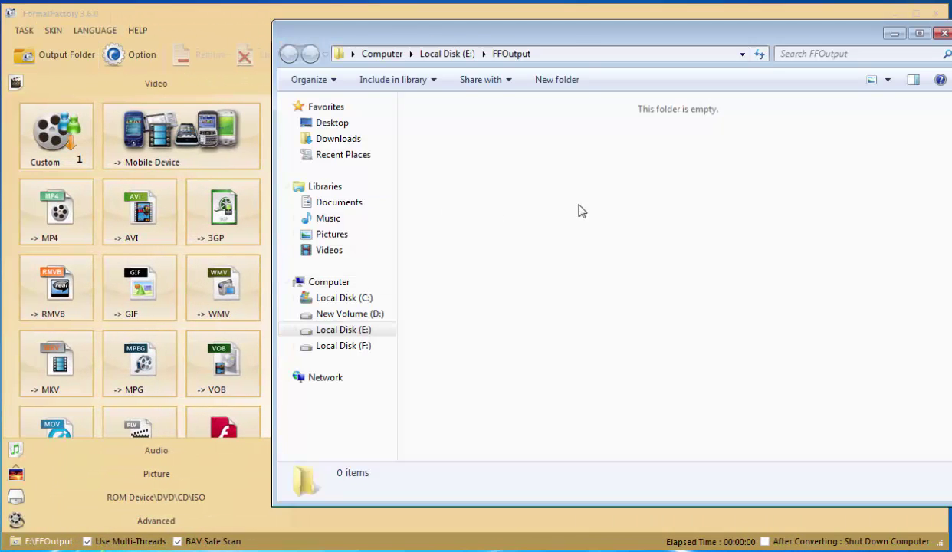
drag(536, 39, 427, 43)
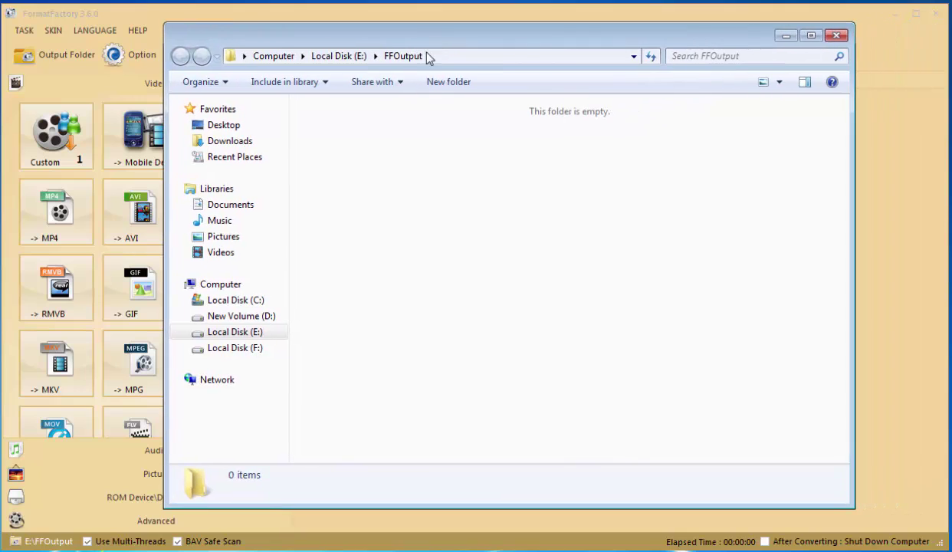
drag(410, 240, 600, 400)
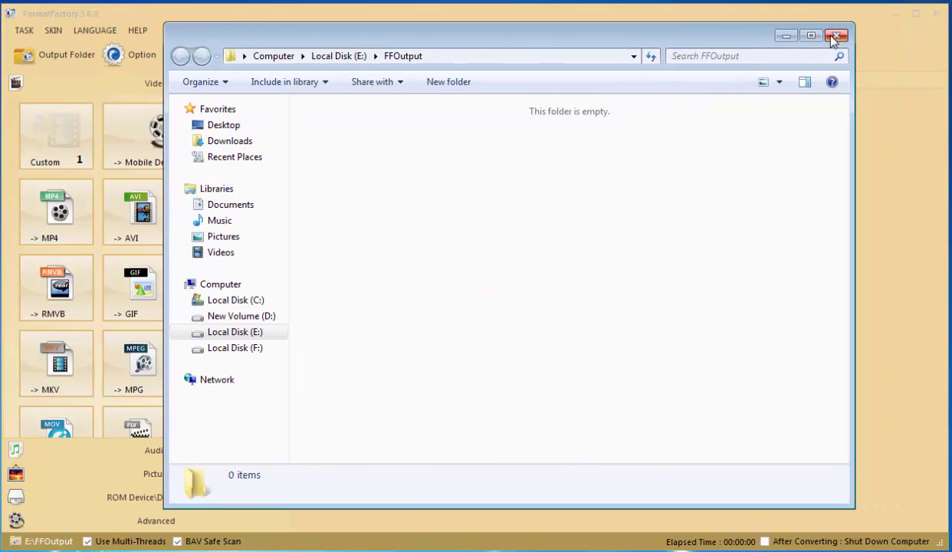
click(837, 37)
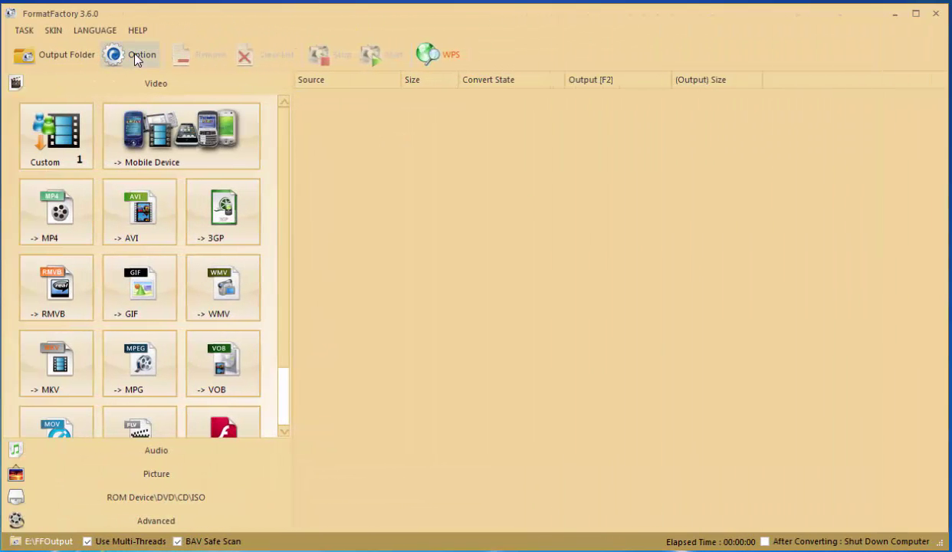
- Browse the Option dialog's Subtitle Font, Advanced, Picture, H264, DivX and Xvid pages
click(135, 57)
click(229, 150)
click(230, 197)
click(228, 154)
click(229, 239)
click(231, 323)
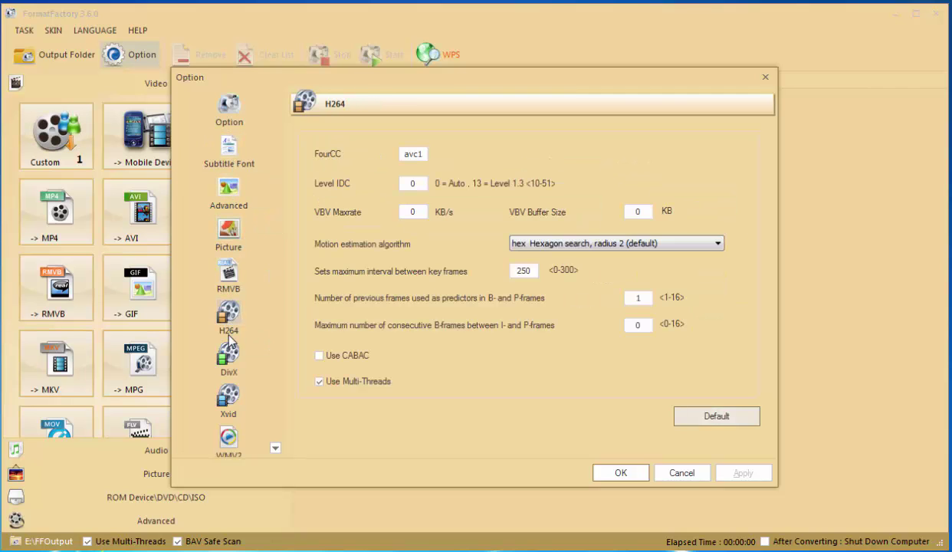
click(228, 354)
click(228, 397)
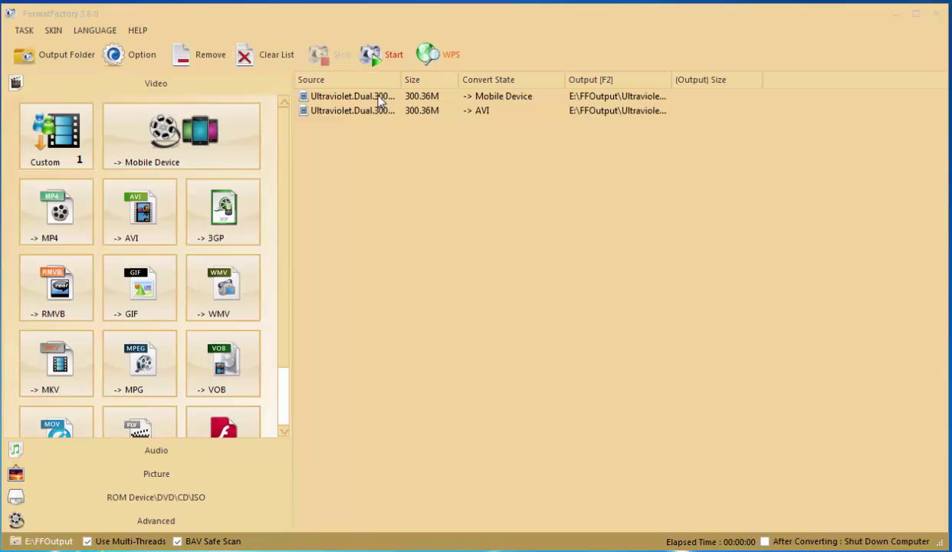
- Remove the queued Mobile Device task and clear the task list
click(349, 98)
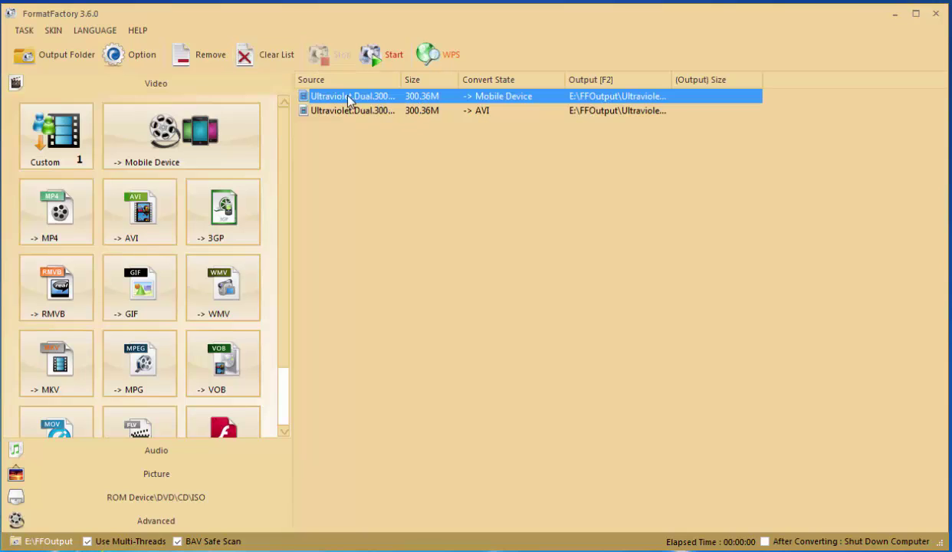
click(201, 57)
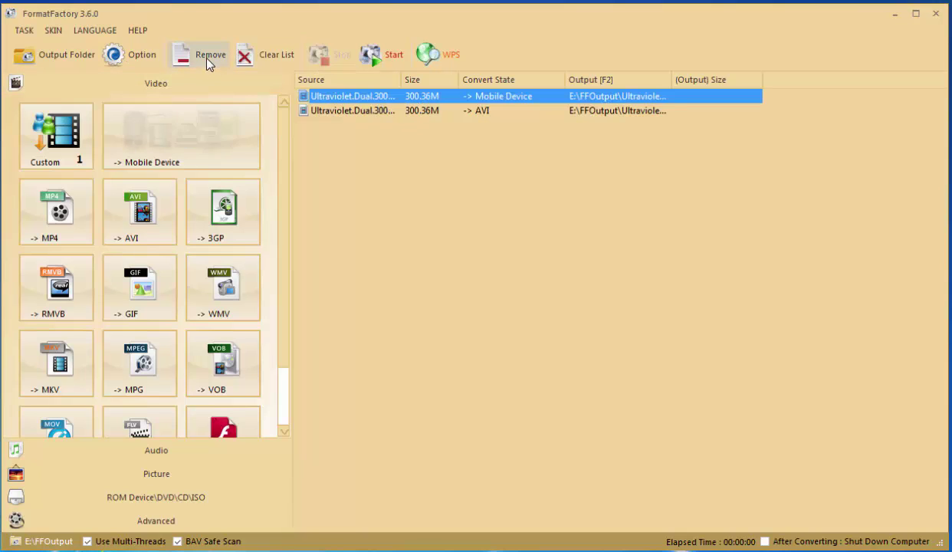
click(266, 60)
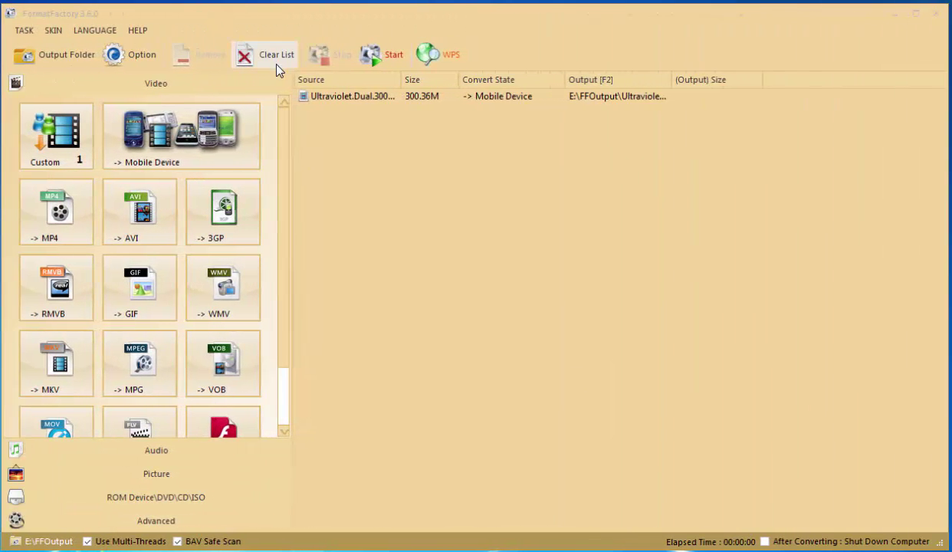
- Start converting the Ultraviolet mobile device task, then stop it and confirm
click(364, 97)
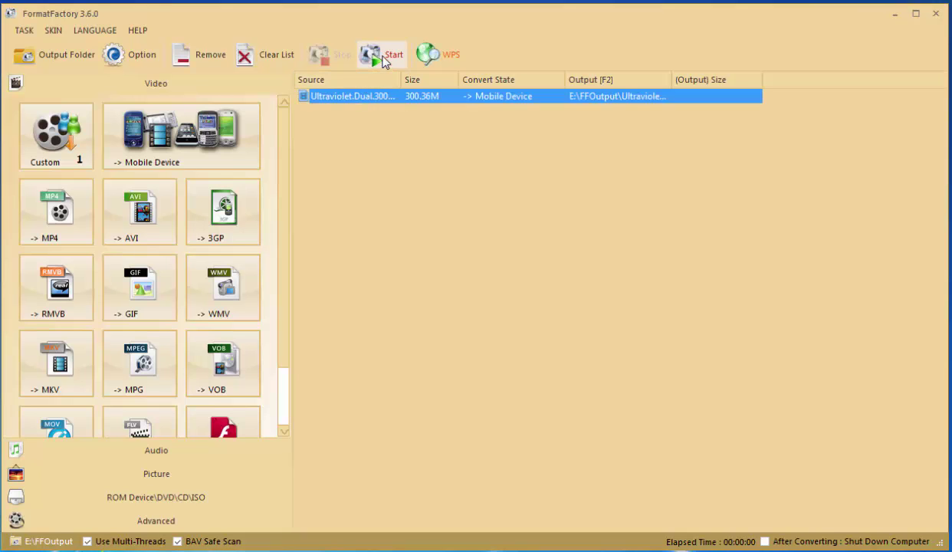
click(374, 60)
click(337, 54)
click(365, 336)
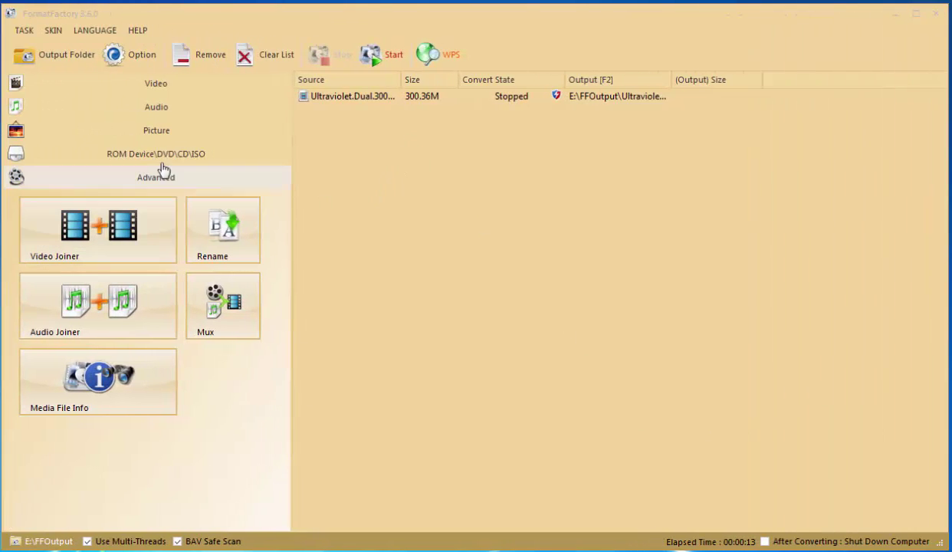
- Cycle through the Video, Audio, Picture, disc/ISO and Advanced categories, ending on Advanced
click(163, 84)
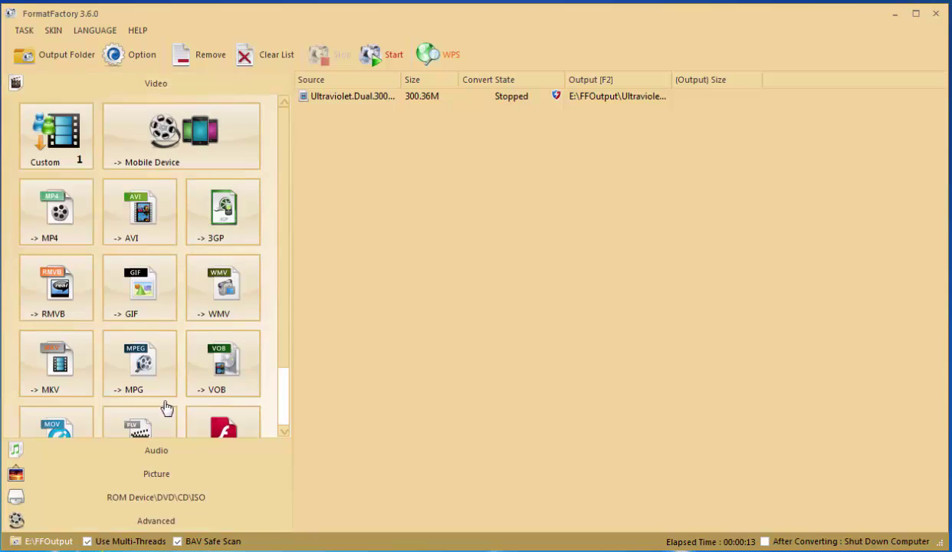
click(146, 450)
click(168, 475)
click(182, 494)
click(172, 522)
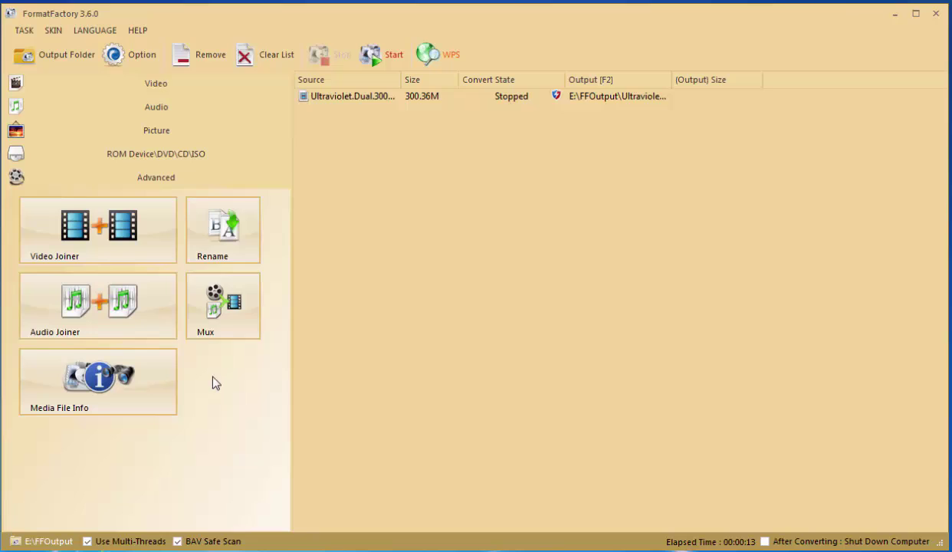
click(157, 156)
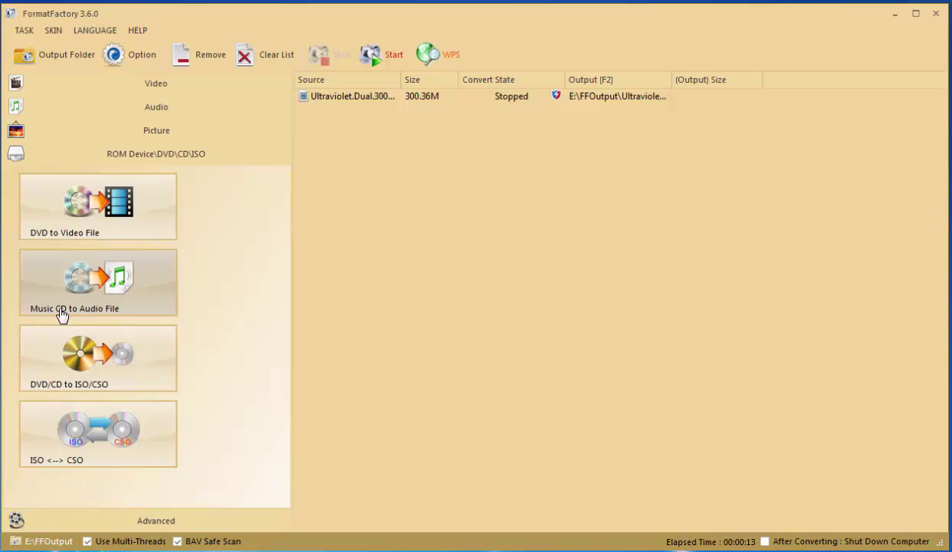
click(150, 524)
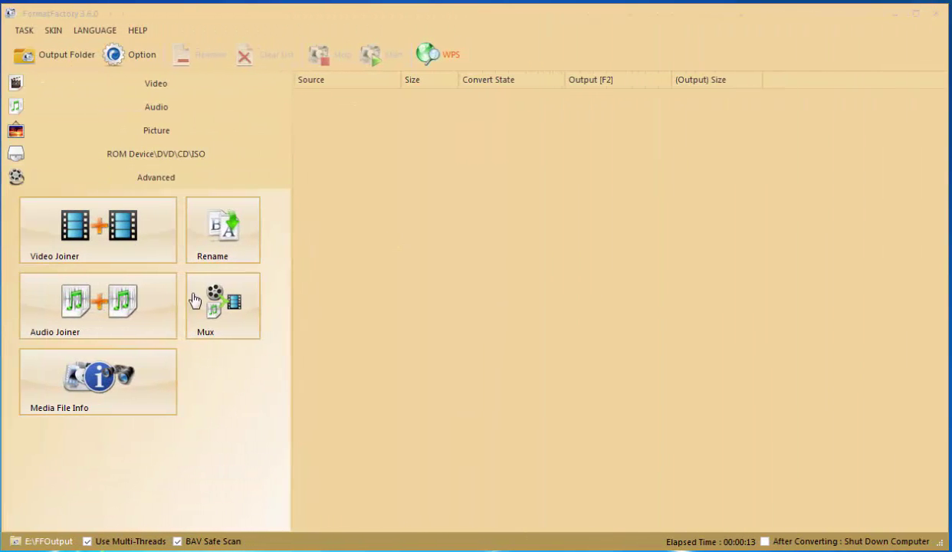
- Show the Video category and scroll through its format tiles
click(147, 89)
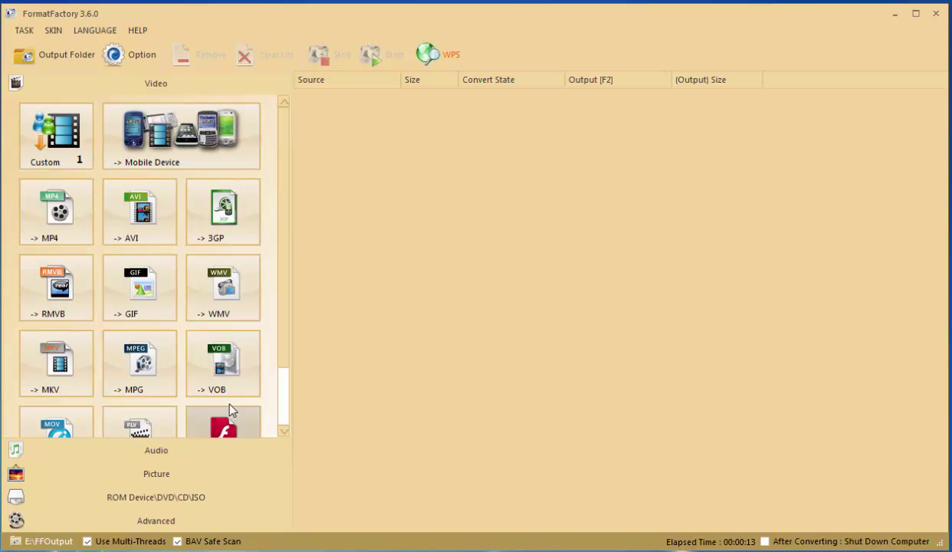
scroll(284, 374, down, 2)
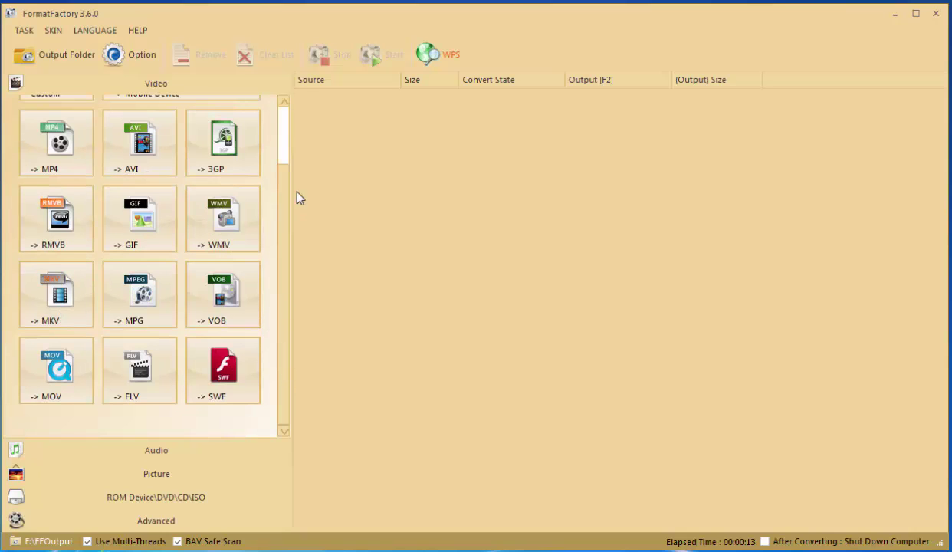
scroll(284, 155, up, 2)
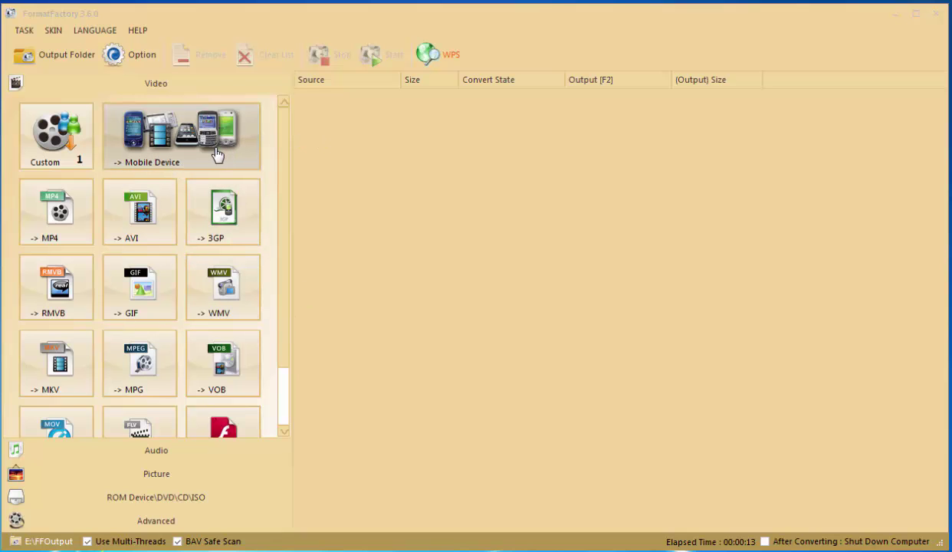
- Open the Mobile Device profiles and apply the Android 360p AVC profile
click(186, 159)
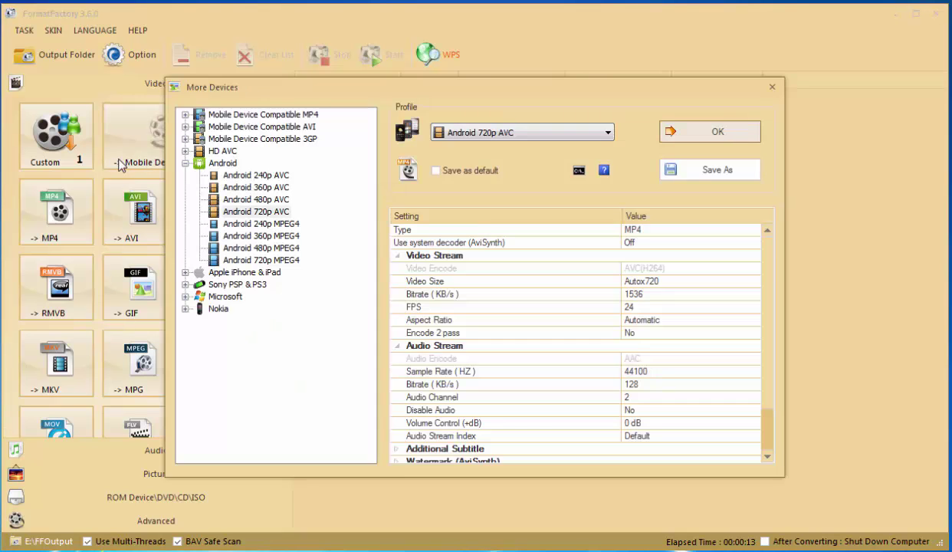
click(185, 164)
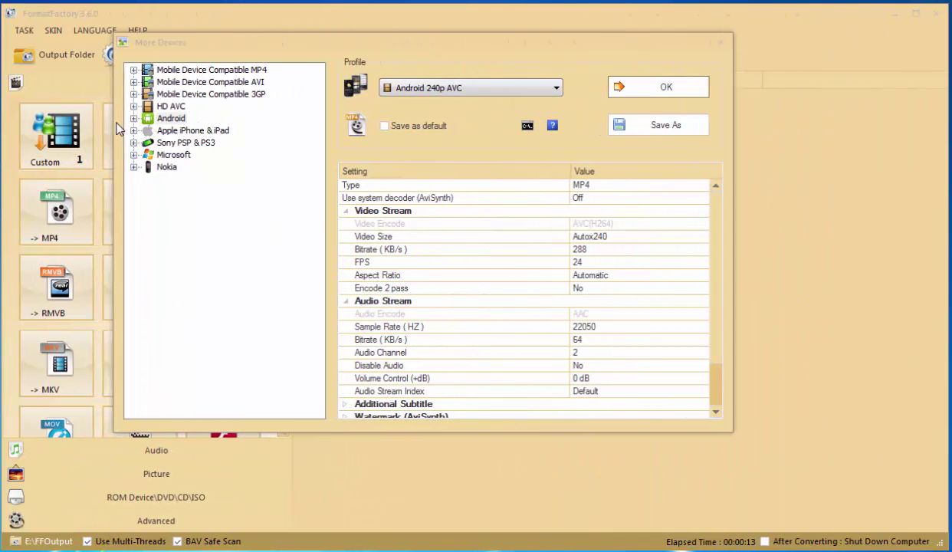
click(134, 119)
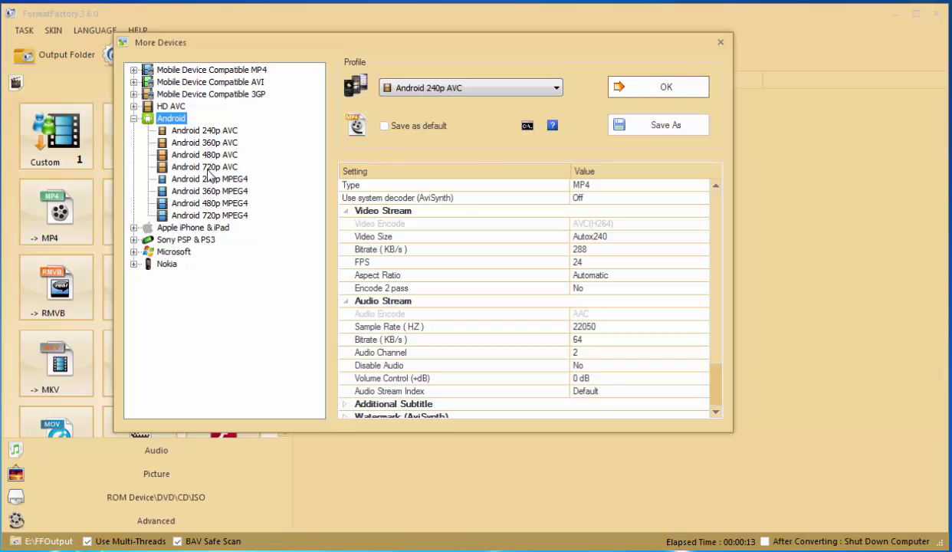
click(180, 145)
click(664, 90)
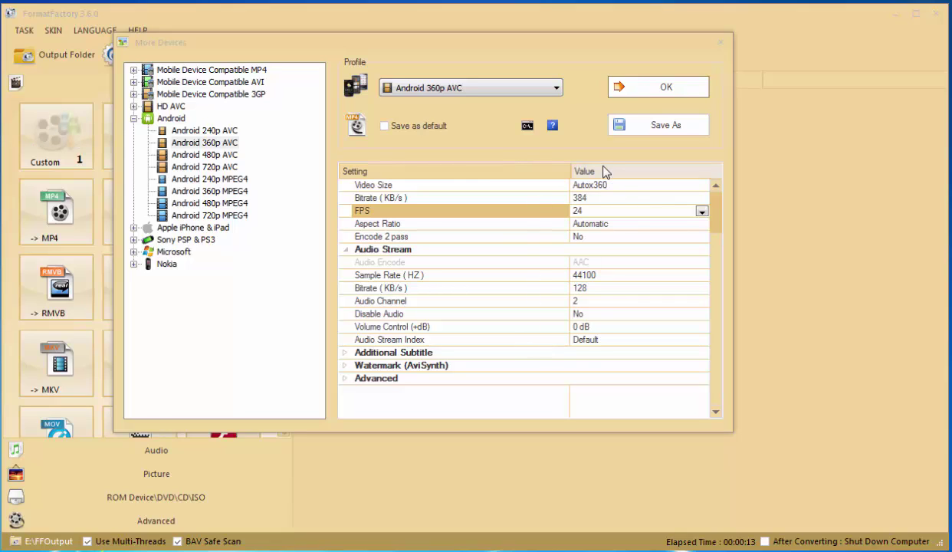
- Set the frame rate to 18, review video size and bitrate, and accept the profile
click(594, 185)
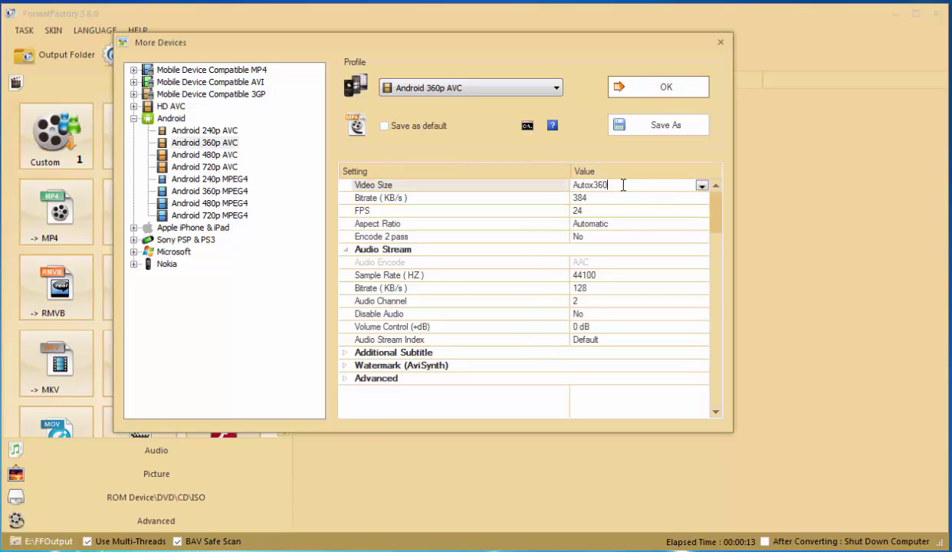
click(700, 186)
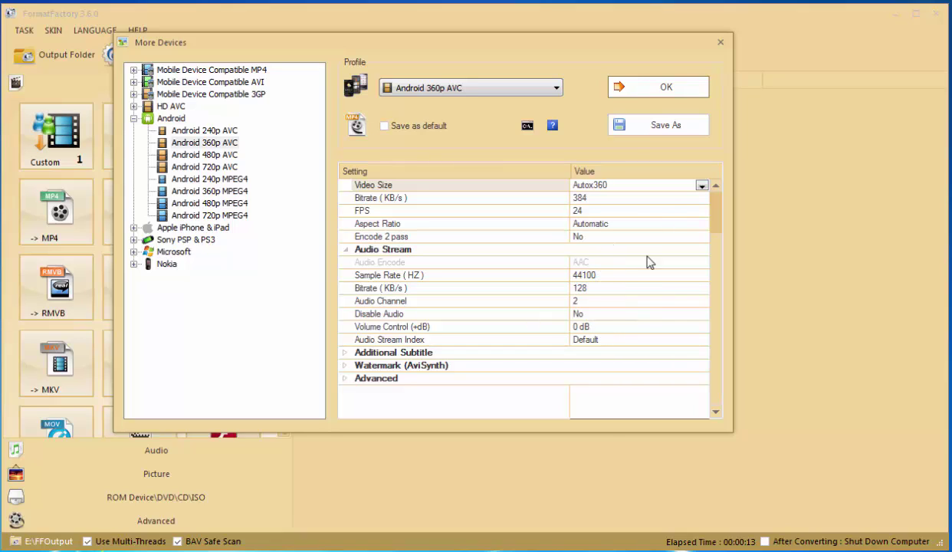
click(602, 212)
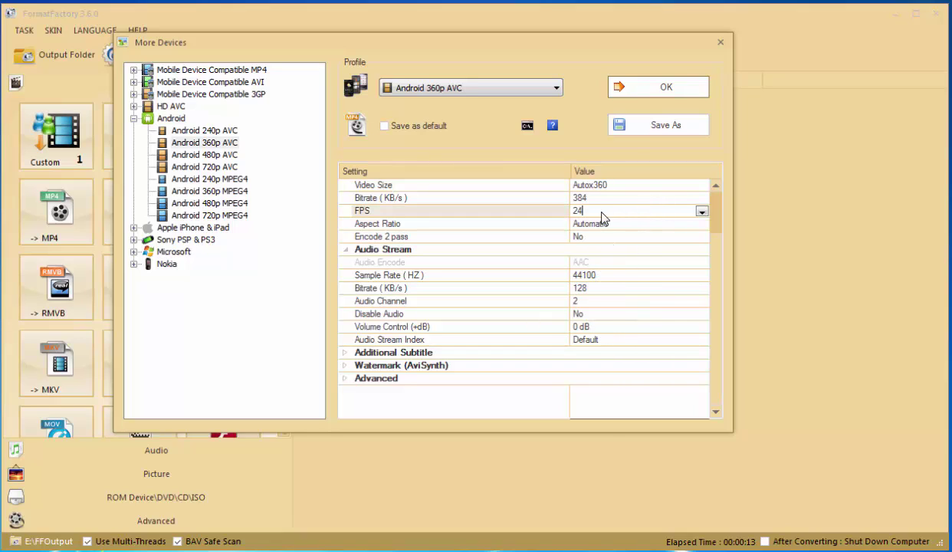
click(701, 211)
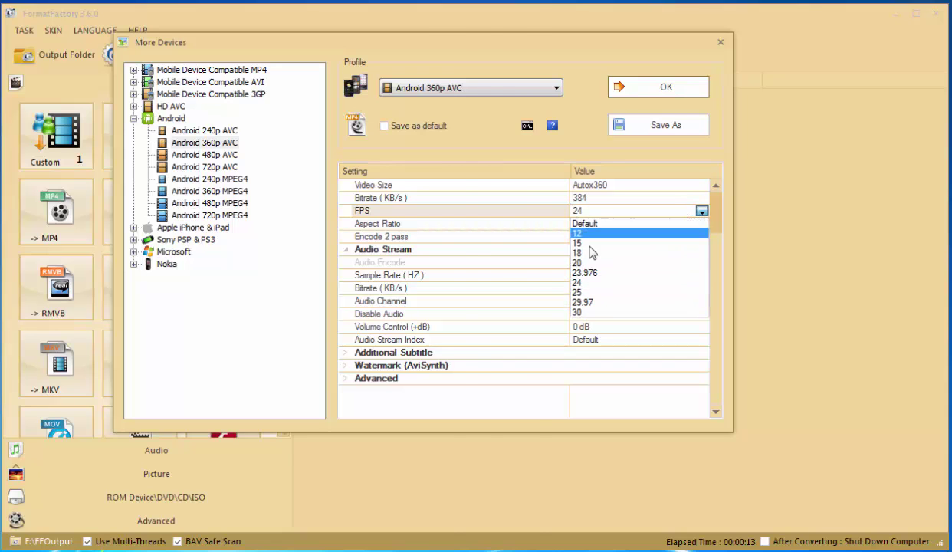
click(606, 253)
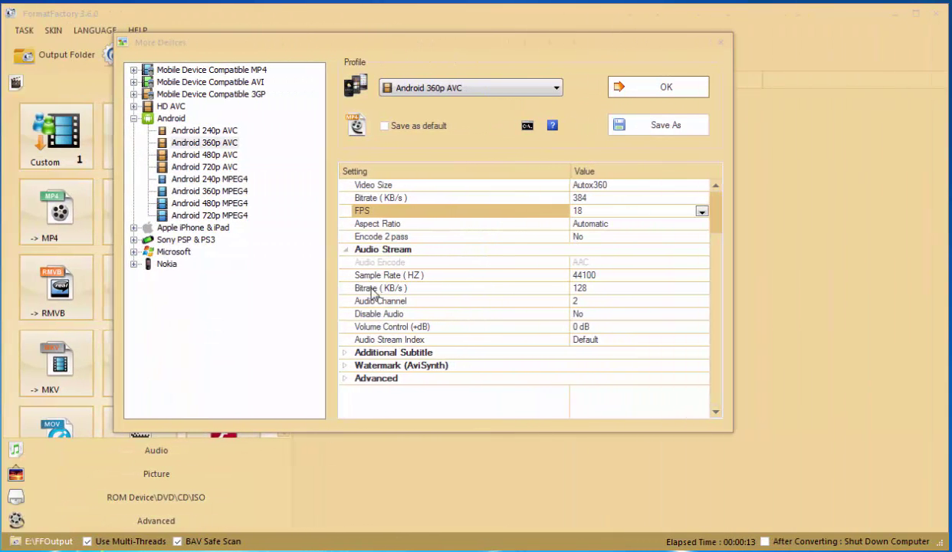
click(628, 198)
click(699, 185)
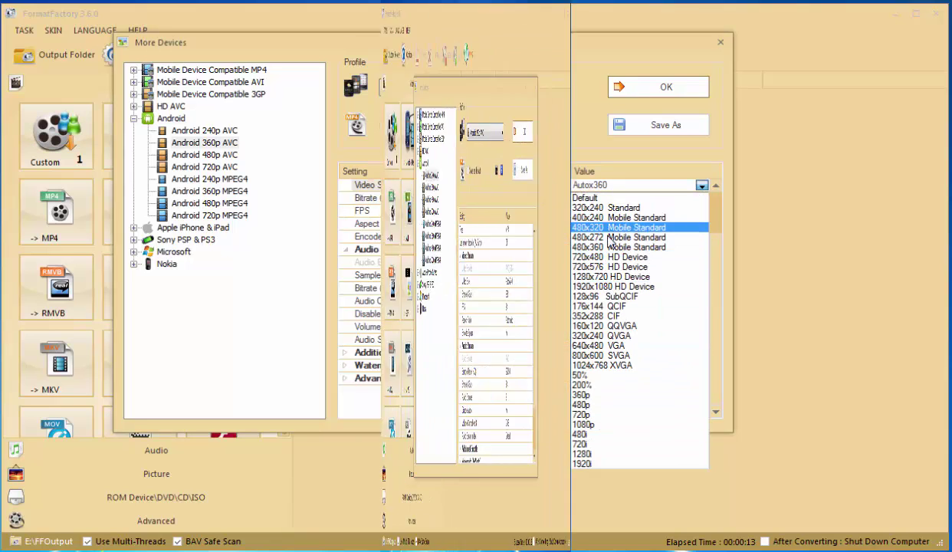
click(718, 131)
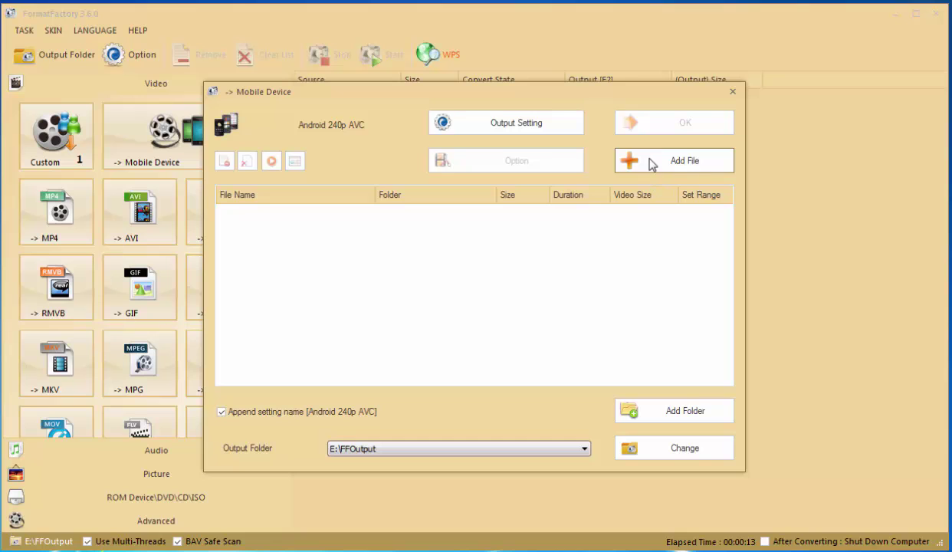
- Add Ultraviolet.Dual.300MB.mkv and queue it as a Mobile Device conversion task
click(681, 162)
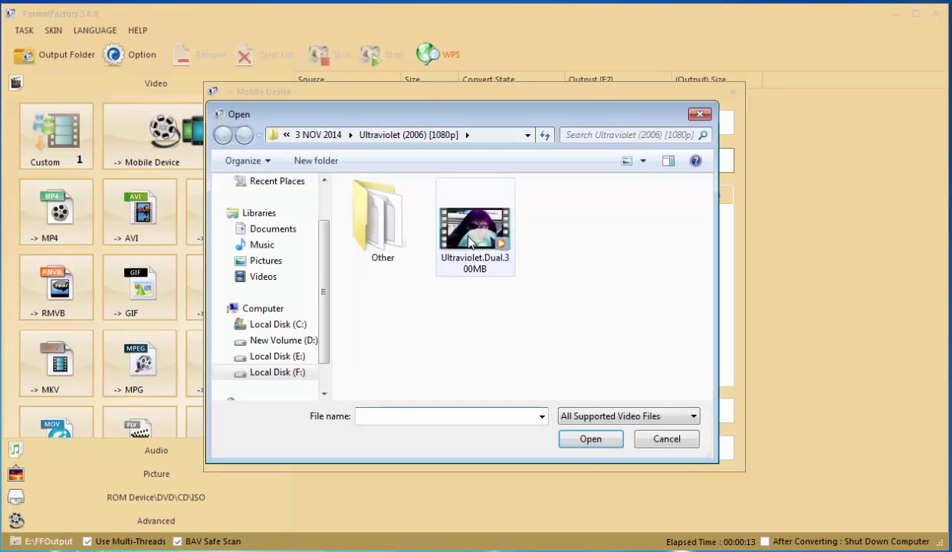
double_click(469, 239)
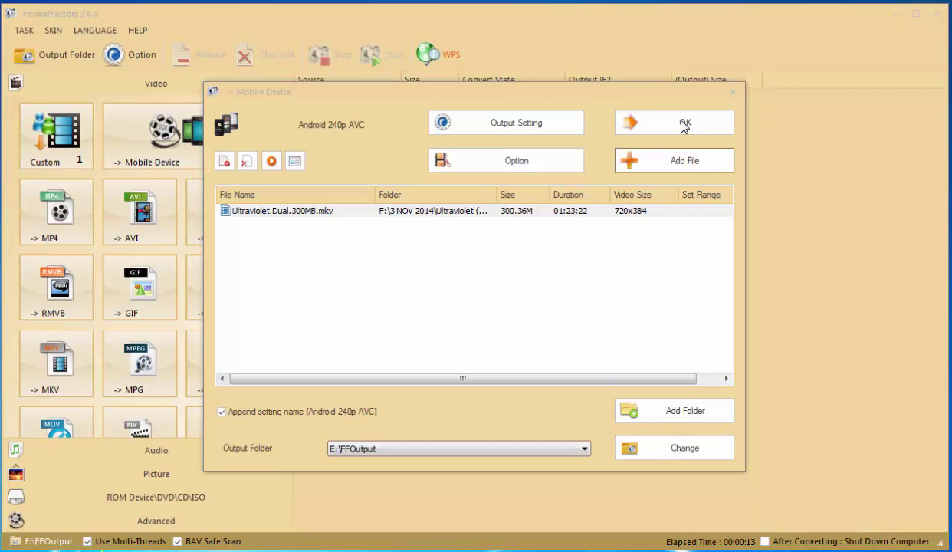
click(683, 123)
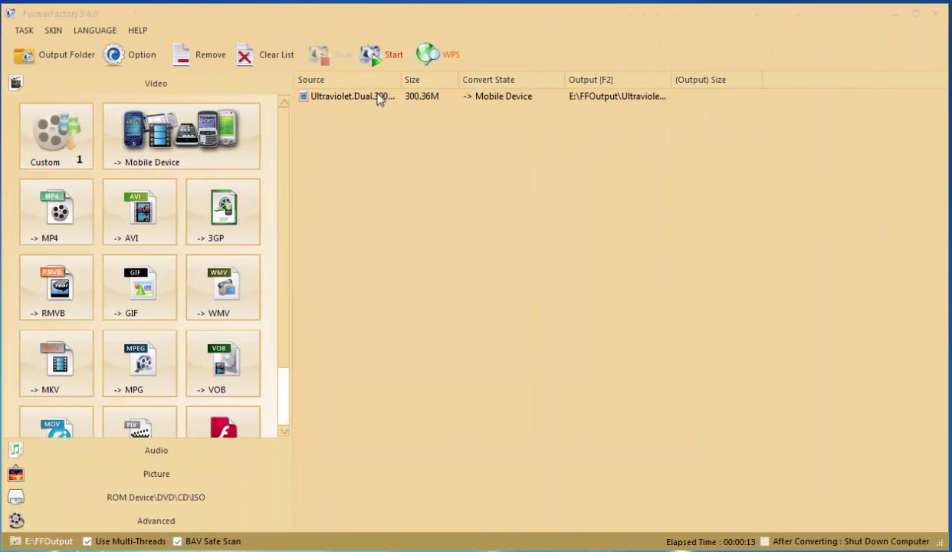
- Attach the Ultraviolet subtitle file as the task's Additional Subtitle
right_click(463, 99)
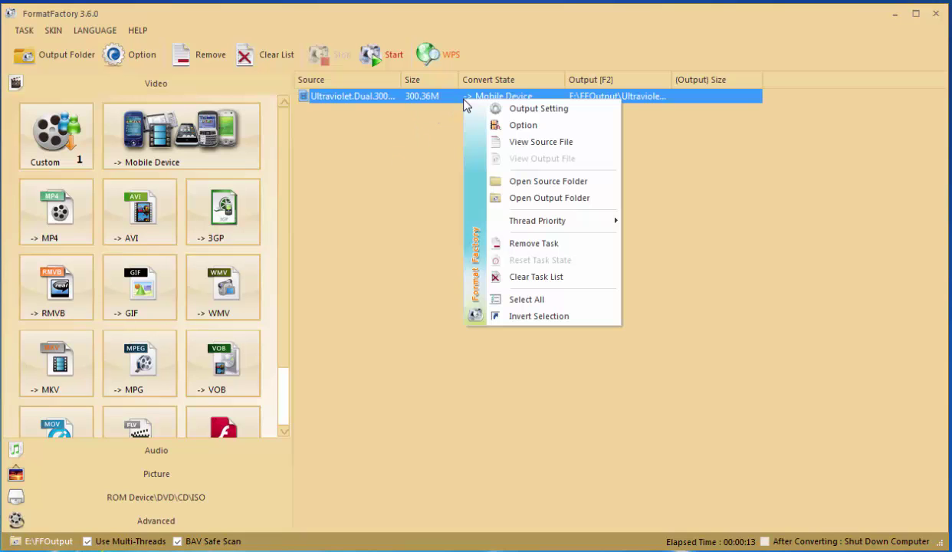
click(504, 111)
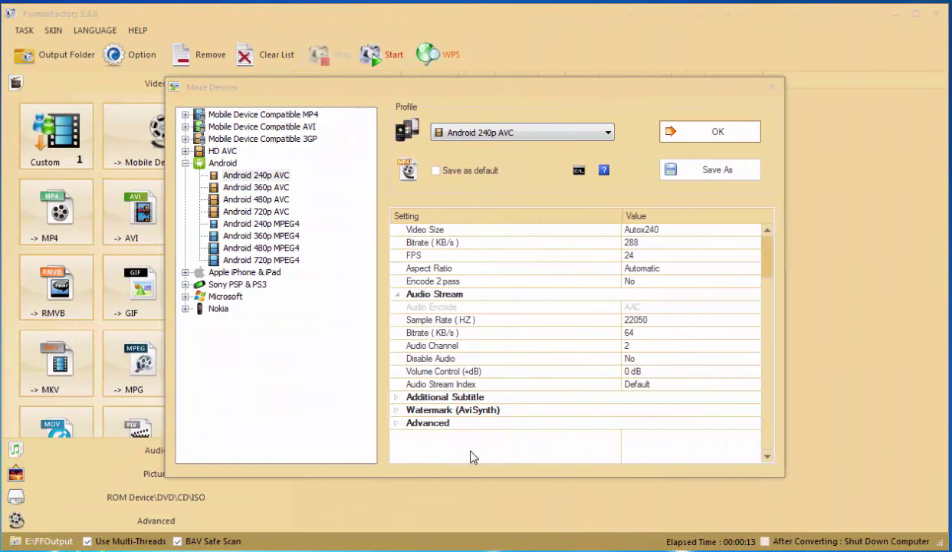
click(397, 399)
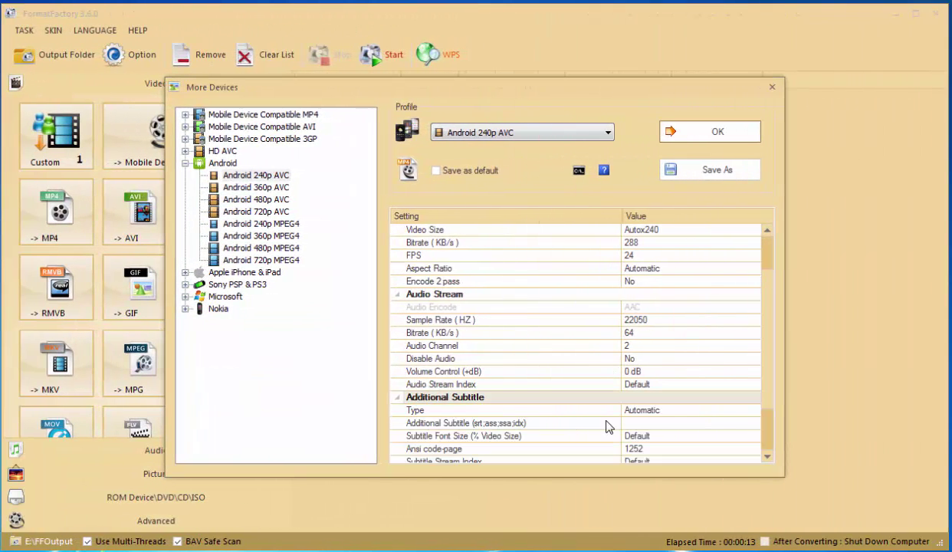
click(667, 422)
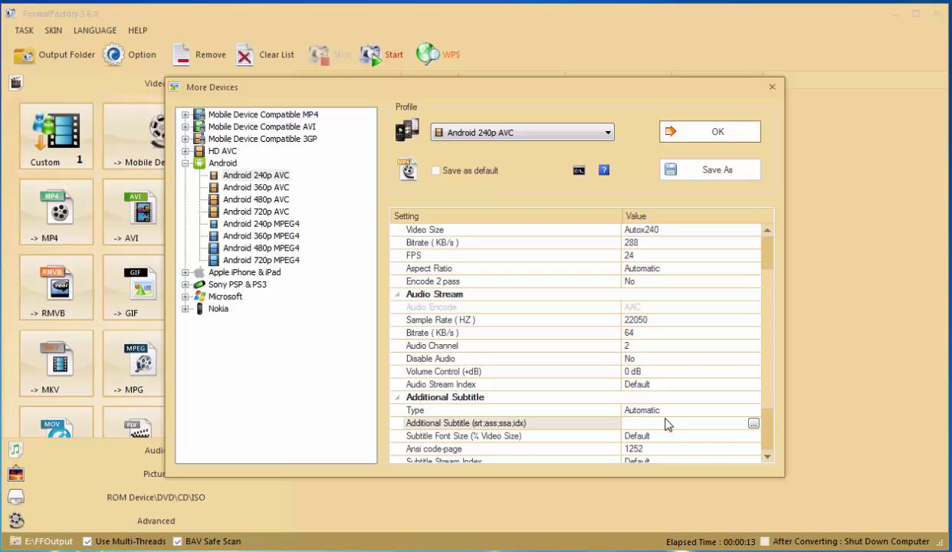
click(754, 424)
click(519, 261)
double_click(519, 260)
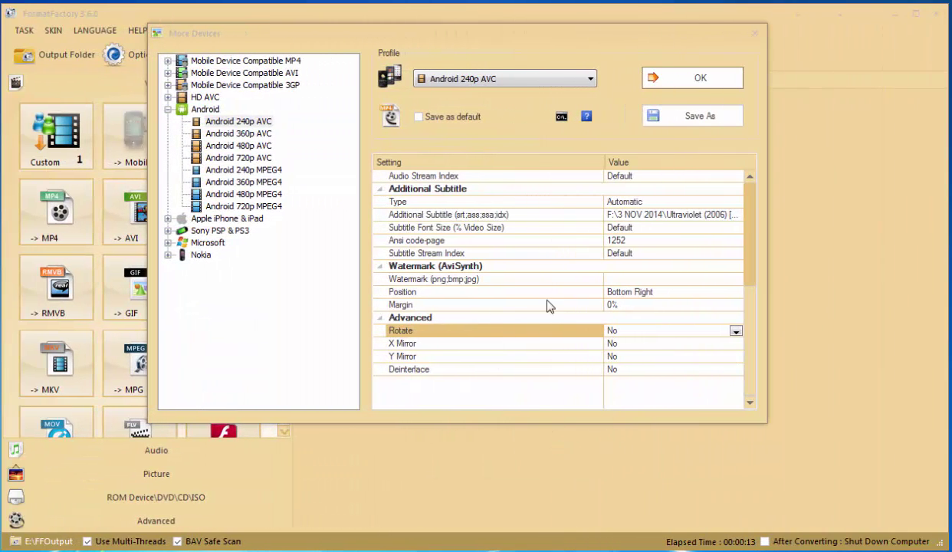
- Review the Watermark, Rotate, X Mirror and Y Mirror settings
click(431, 279)
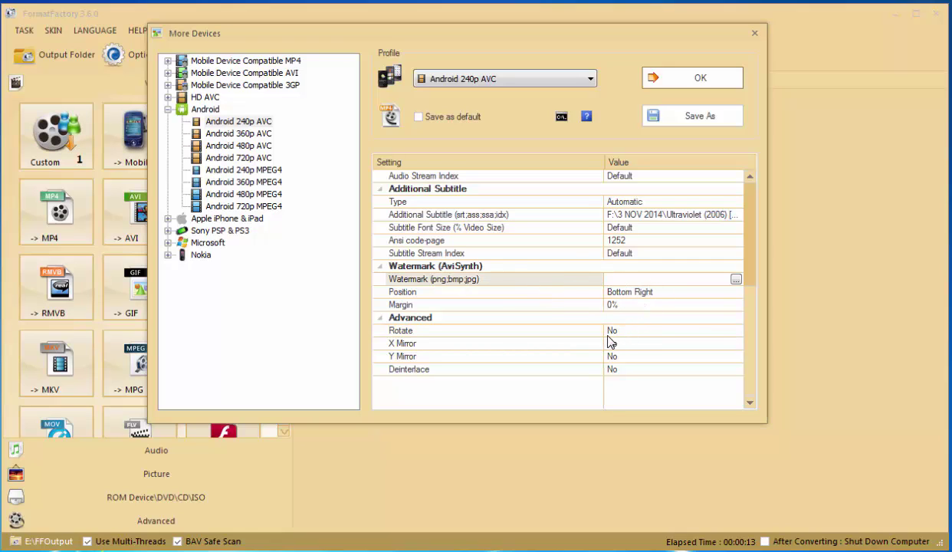
click(436, 331)
click(544, 345)
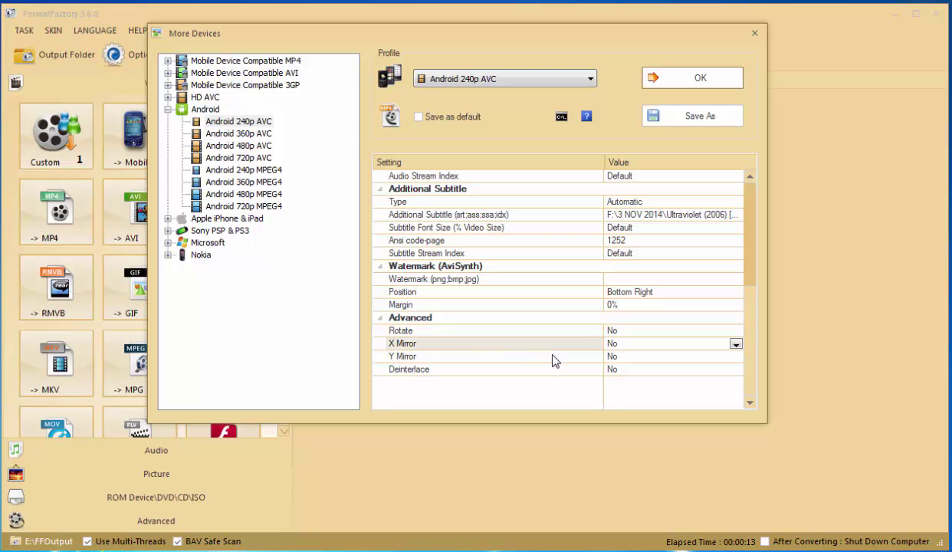
click(539, 357)
- Start, pause, resume and stop the Ultraviolet conversion, then check the output folder
click(515, 356)
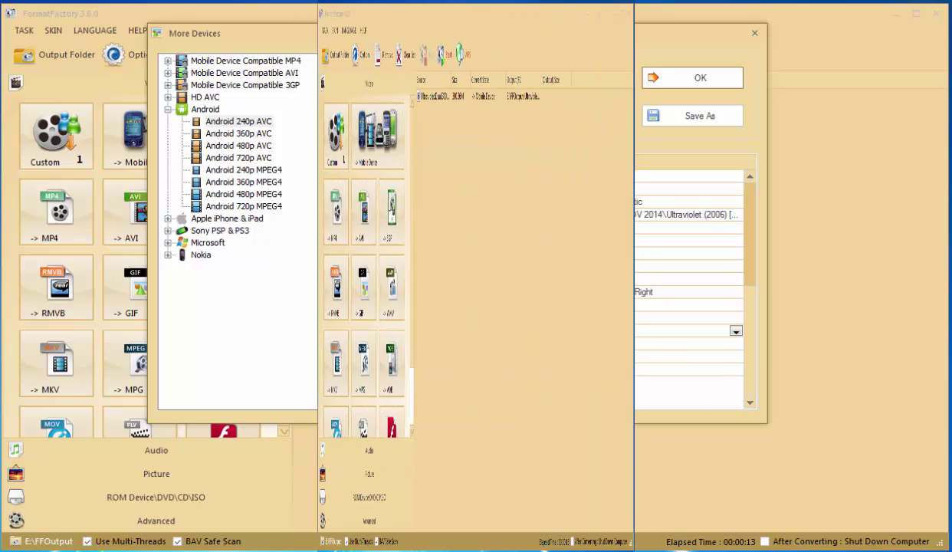
click(325, 93)
click(381, 57)
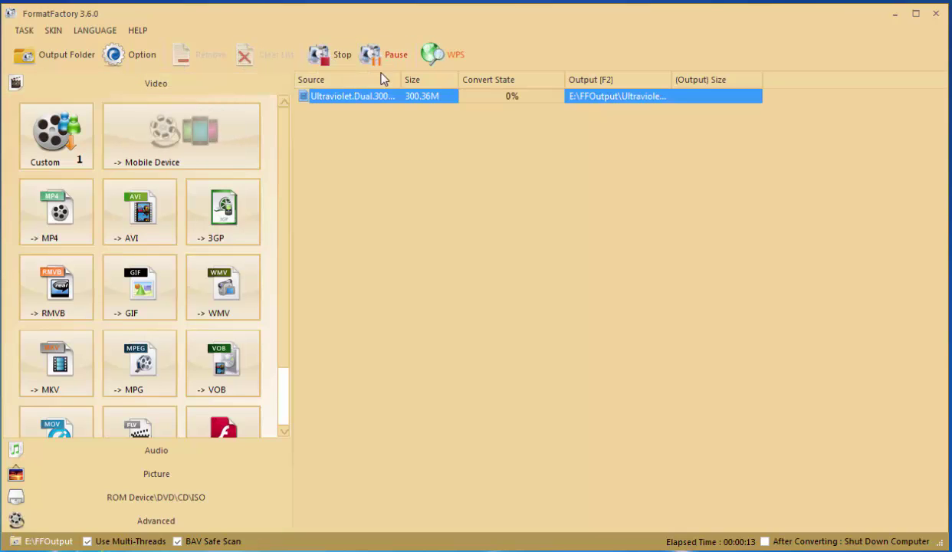
click(395, 61)
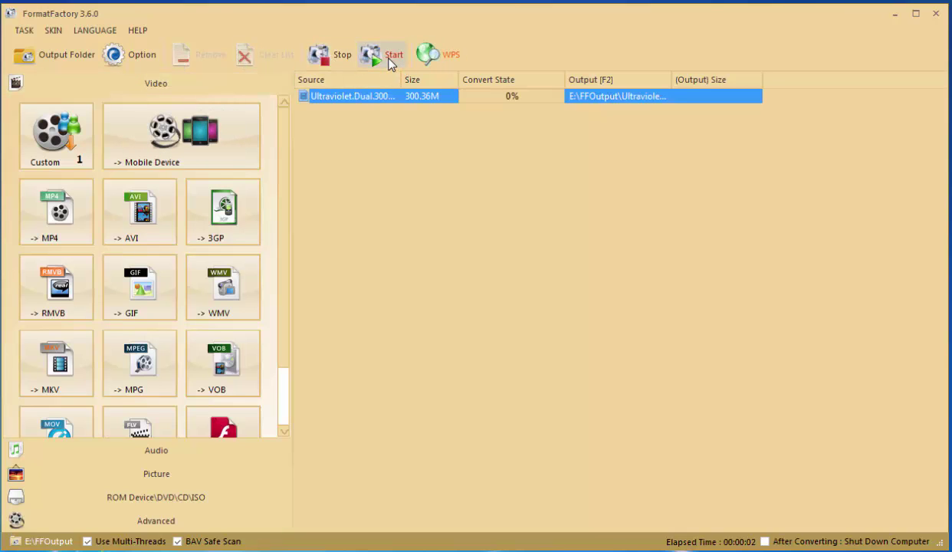
click(341, 54)
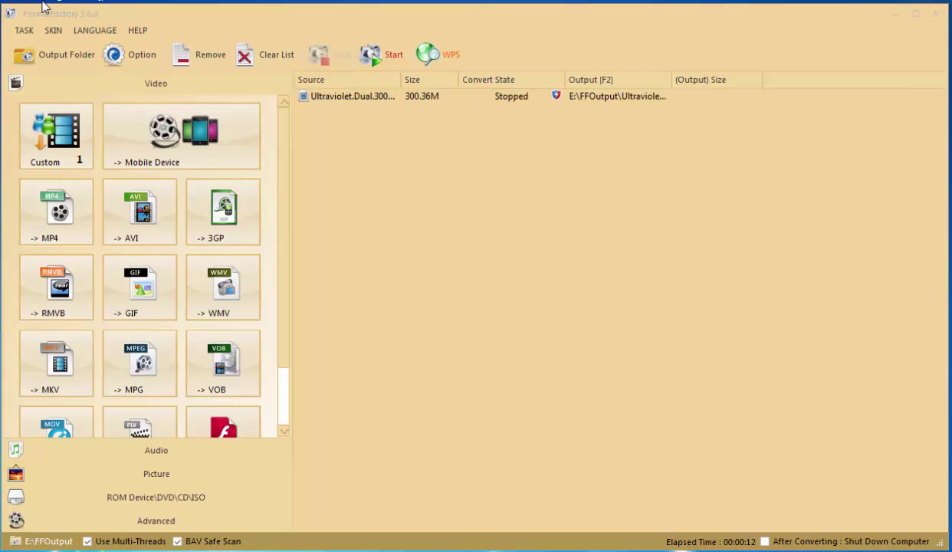
click(47, 54)
click(309, 132)
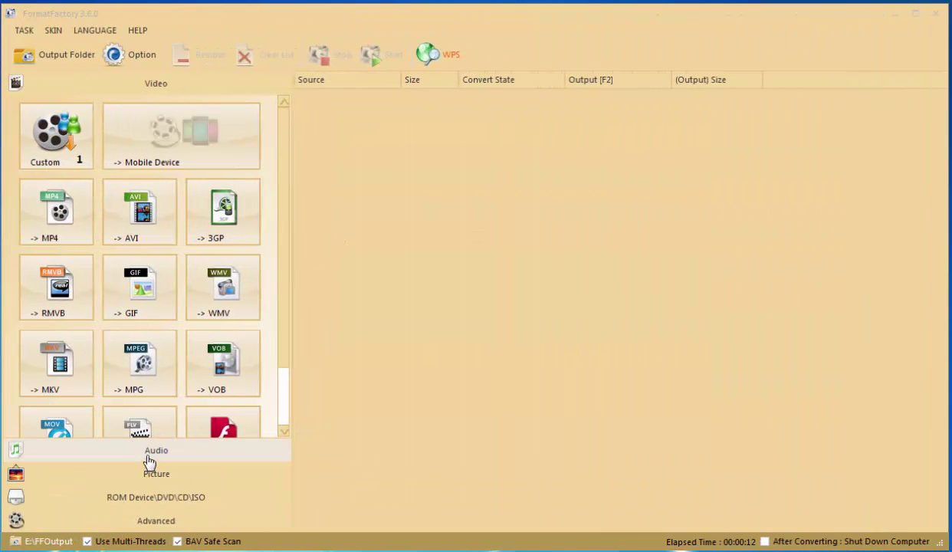
- Add 2.mp3 to a new MP3 conversion task in the task list
click(144, 452)
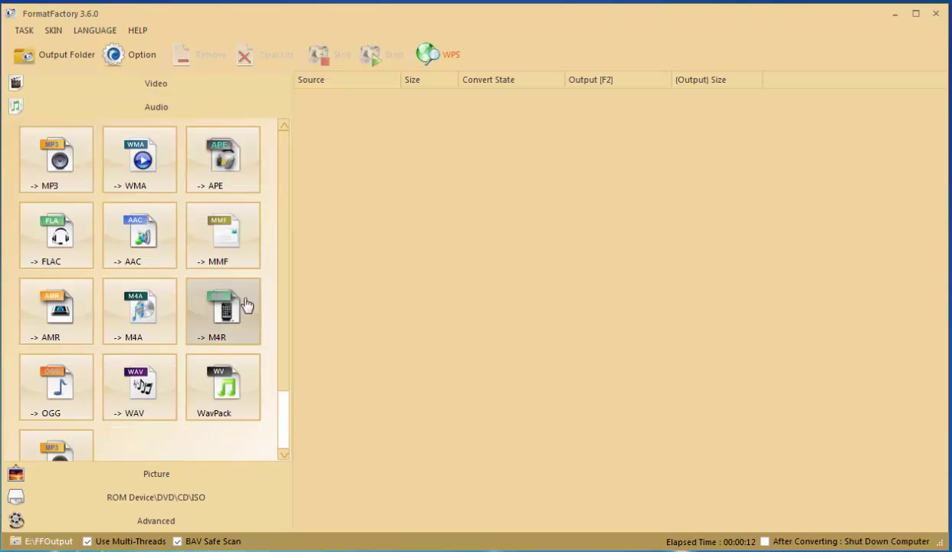
mouse_move(281, 289)
mouse_down()
mouse_move(284, 322)
mouse_move(289, 285)
mouse_up()
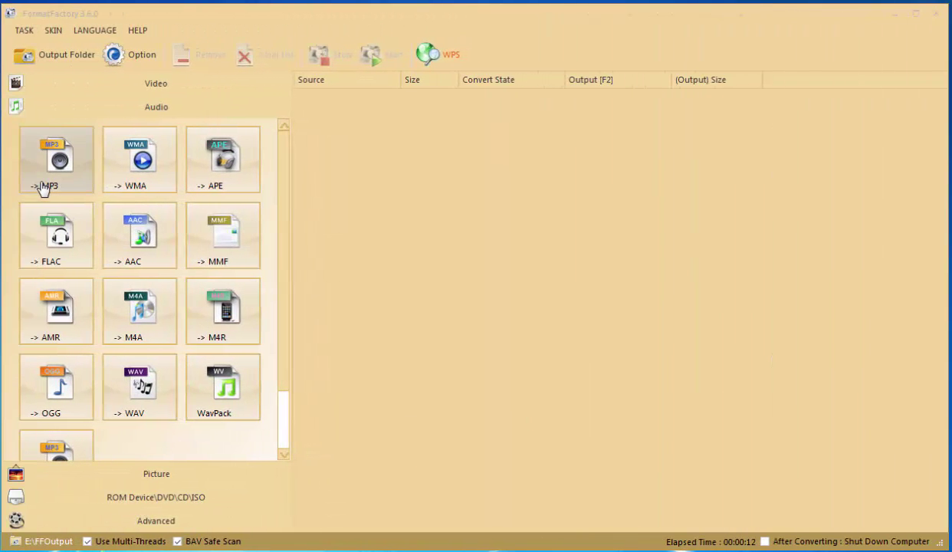
click(33, 178)
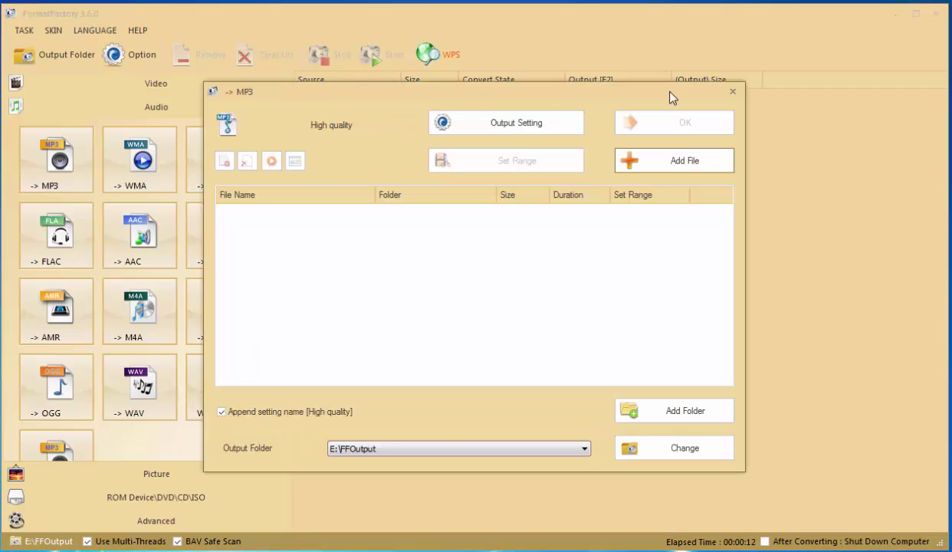
click(650, 161)
double_click(383, 245)
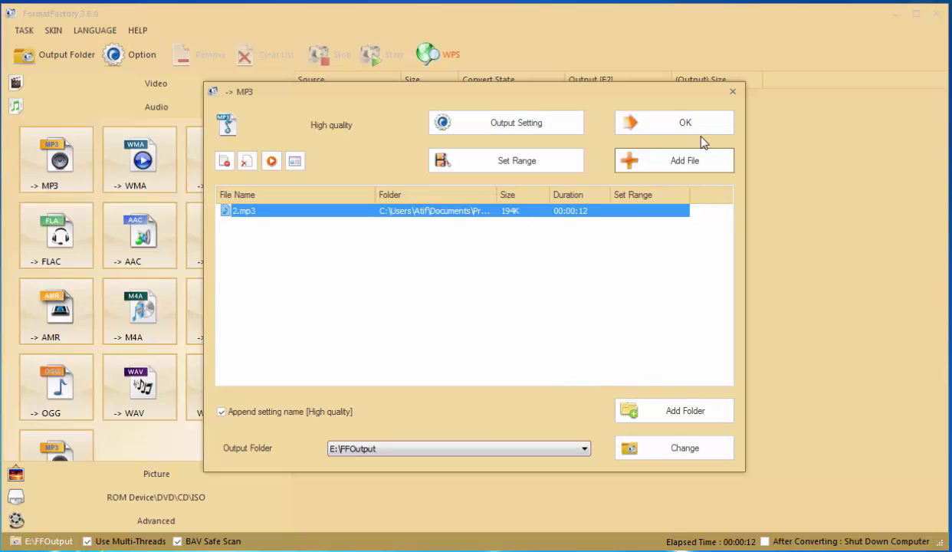
click(675, 122)
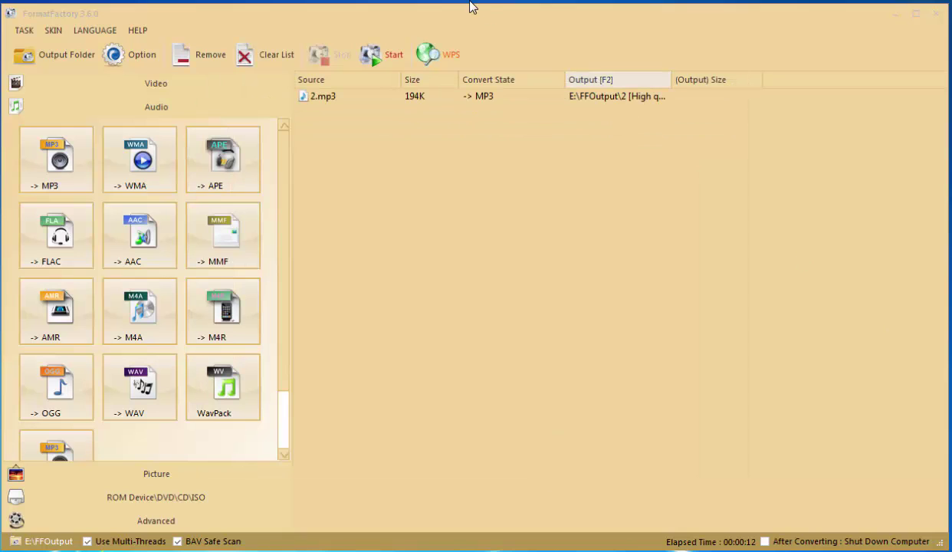
- Confirm the 2.mp3 output settings: High quality profile, with bitrate and channel on Automatic
right_click(424, 96)
click(502, 106)
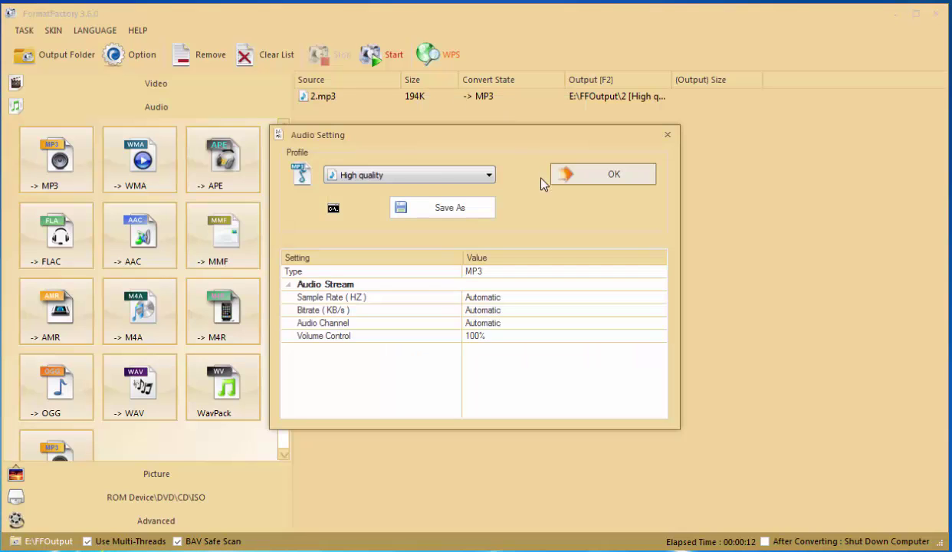
click(433, 181)
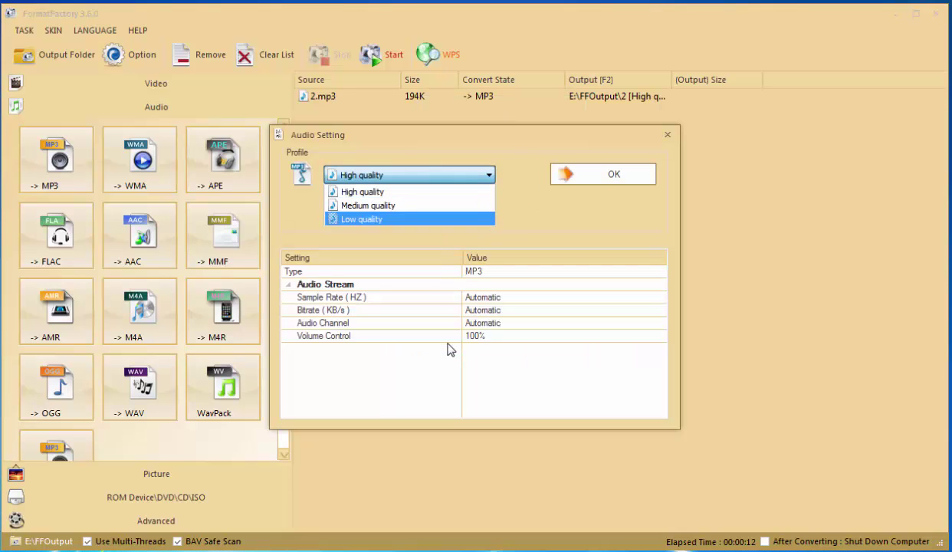
click(431, 374)
click(485, 311)
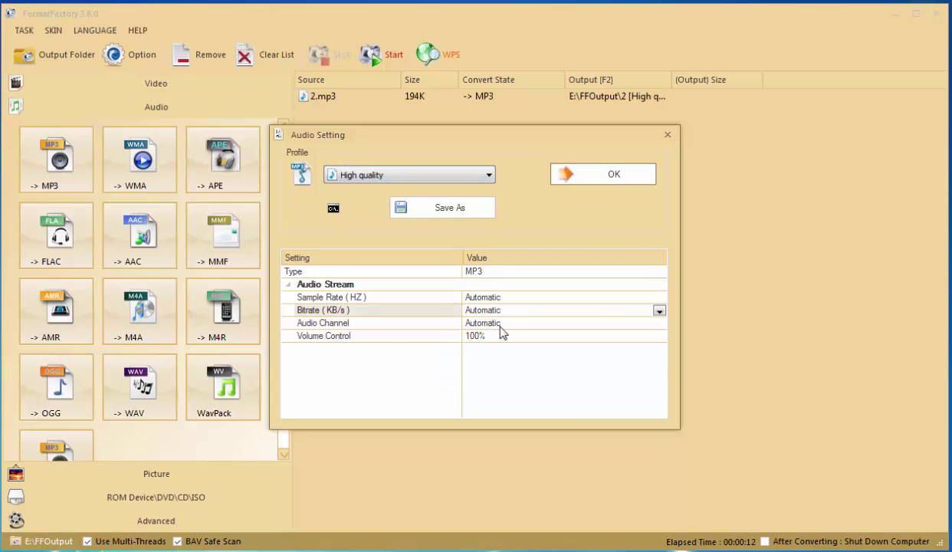
click(500, 325)
click(659, 323)
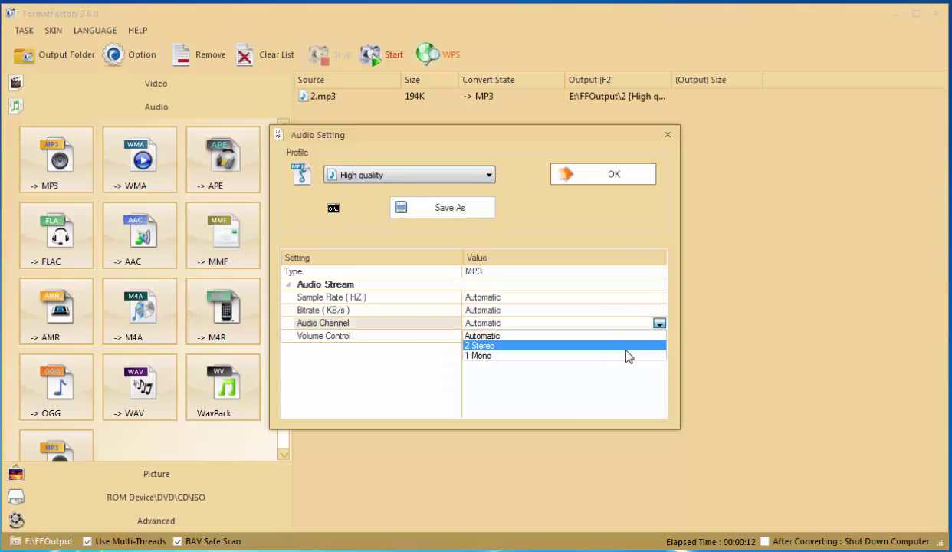
click(583, 307)
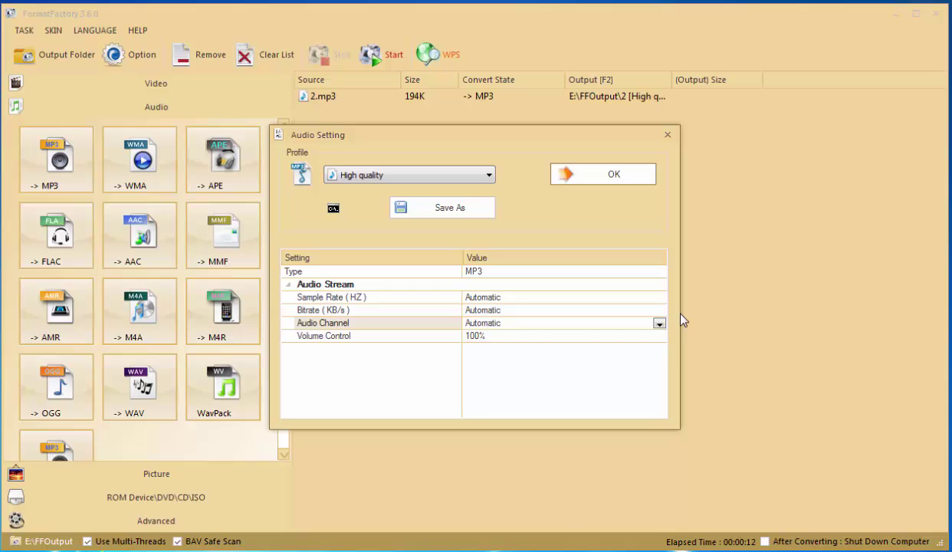
click(614, 175)
- Queue Chrysanthemum from Pictures > Sample Pictures as a new JPG conversion task
scroll(143, 429, down, 2)
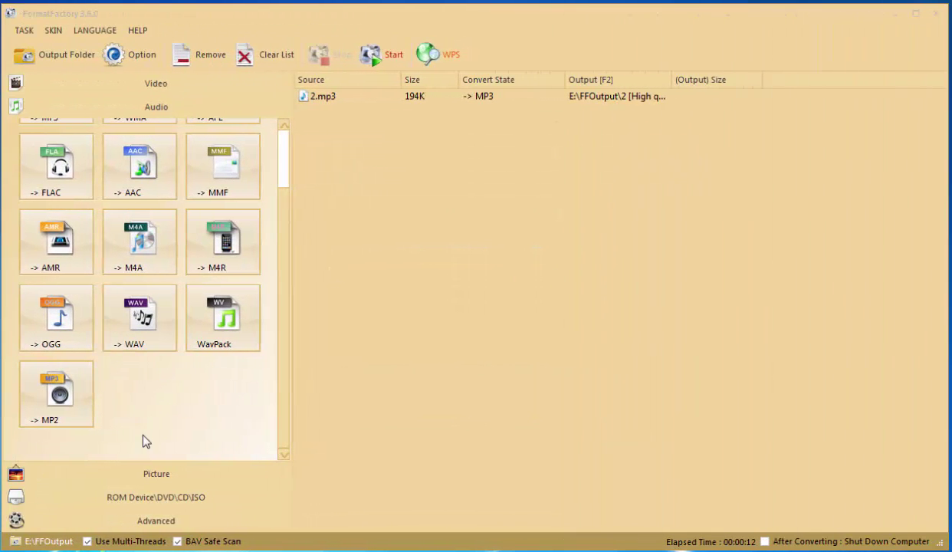
click(176, 472)
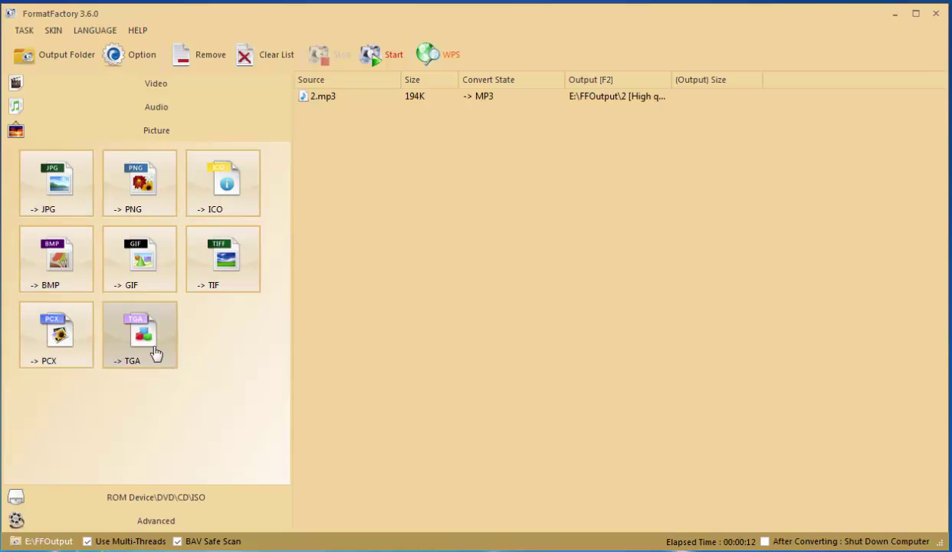
click(71, 212)
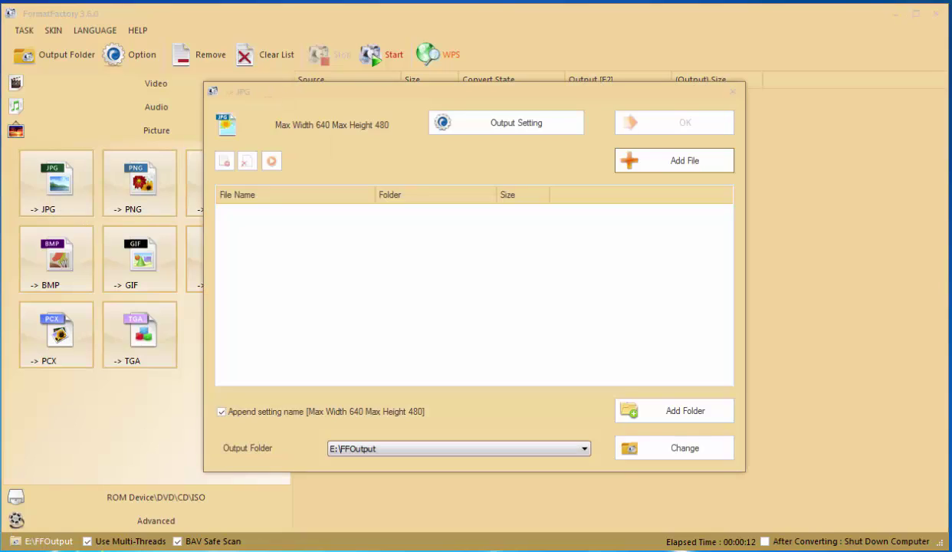
click(673, 175)
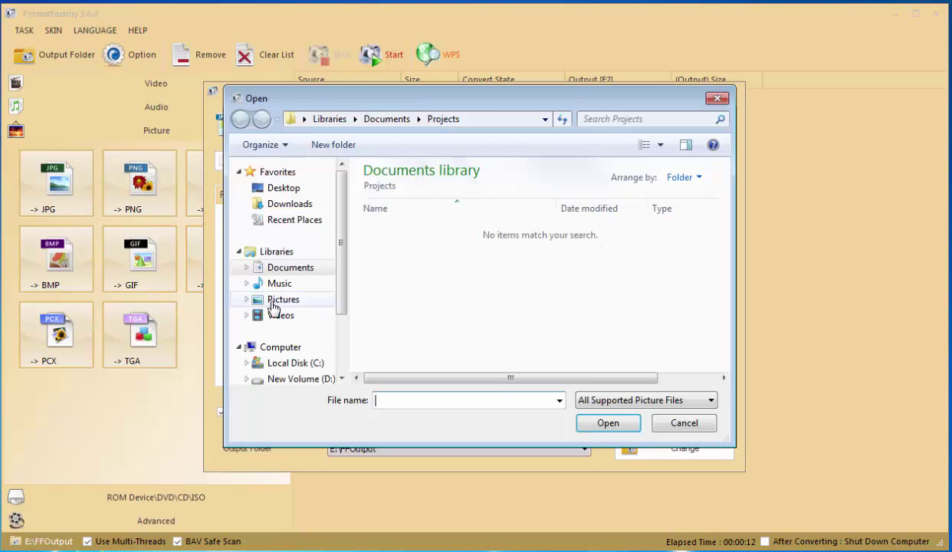
click(274, 307)
double_click(408, 247)
click(419, 251)
double_click(419, 251)
click(686, 121)
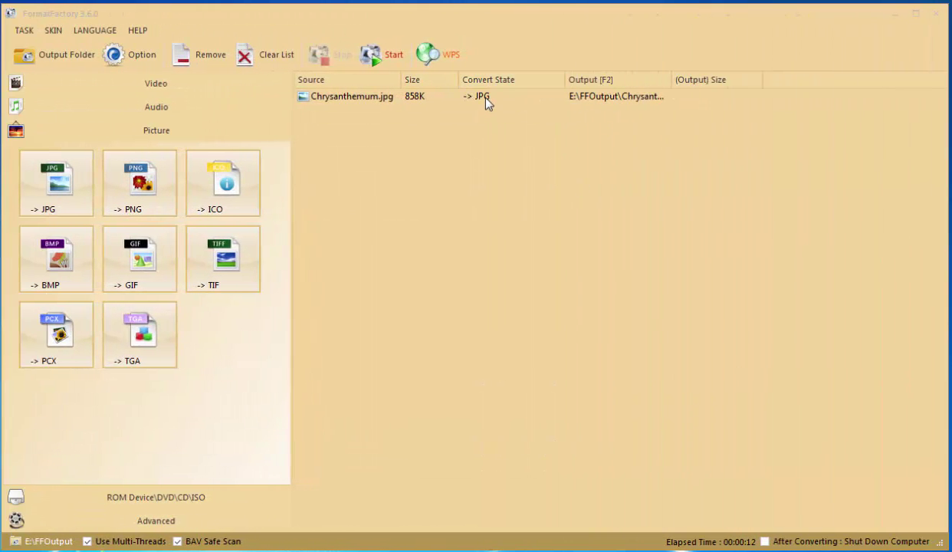
- Keep the Chrysanthemum task's output size at the 640x480 preset
right_click(486, 102)
click(531, 108)
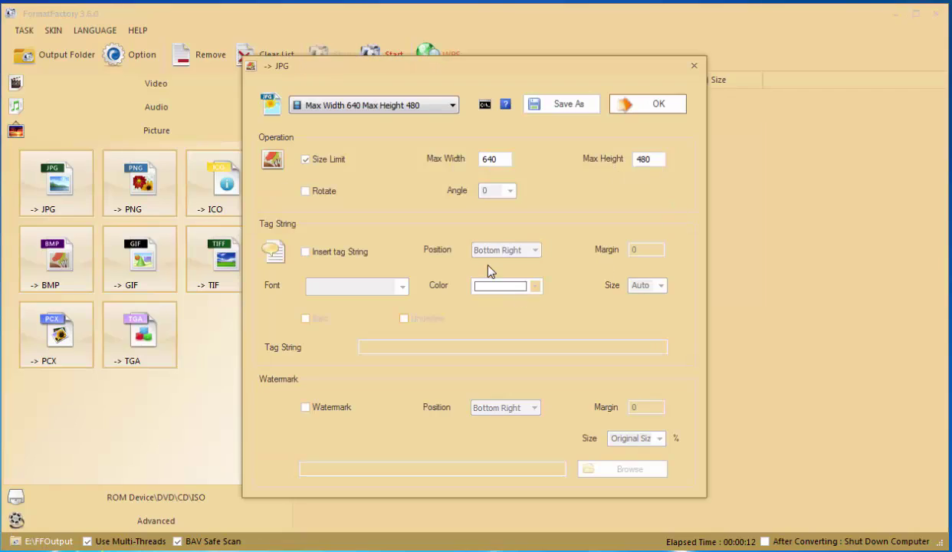
click(423, 106)
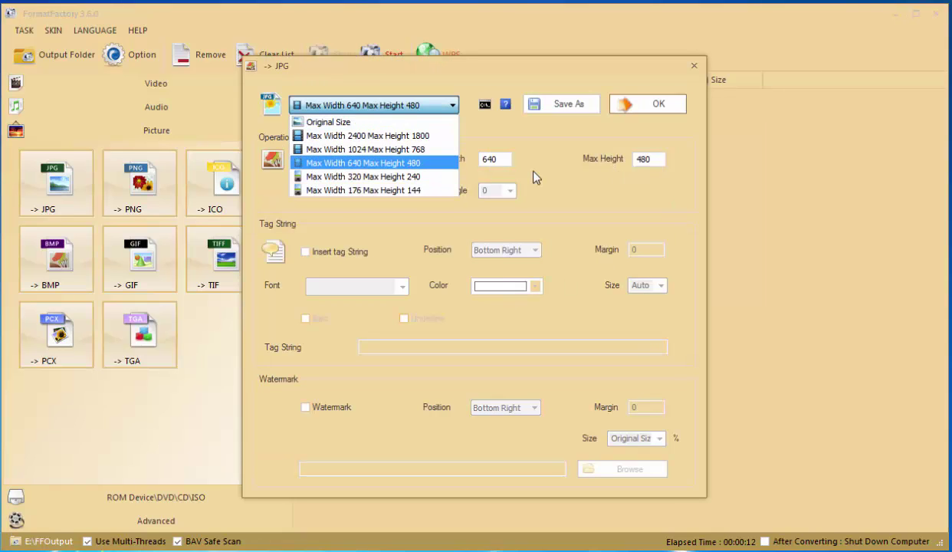
click(519, 294)
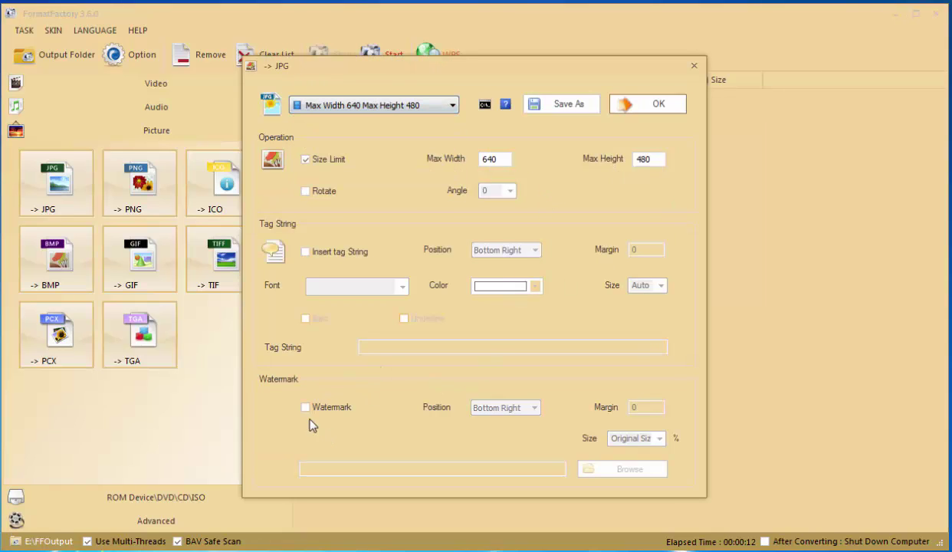
click(308, 408)
click(311, 410)
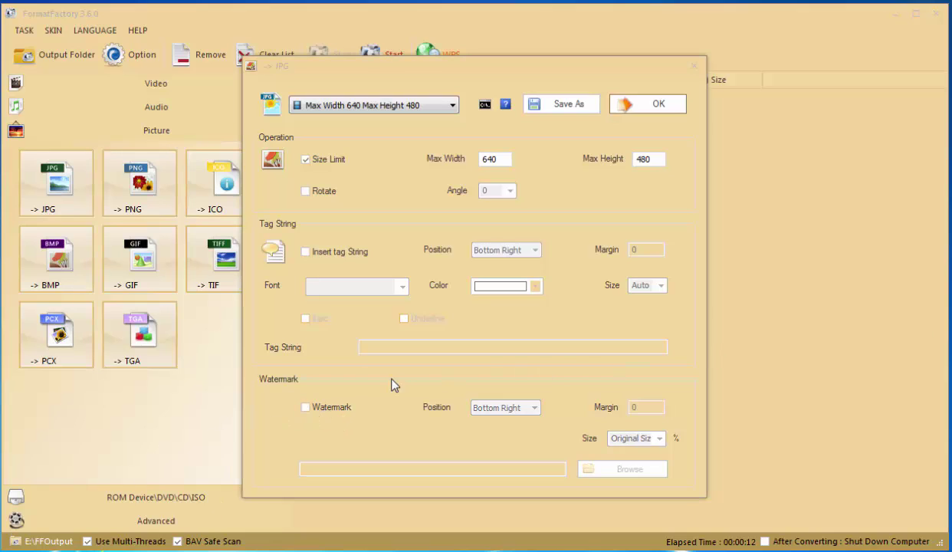
- Choose Lighthouse.jpg from Sample Pictures as the watermark image
click(609, 469)
click(290, 302)
double_click(404, 282)
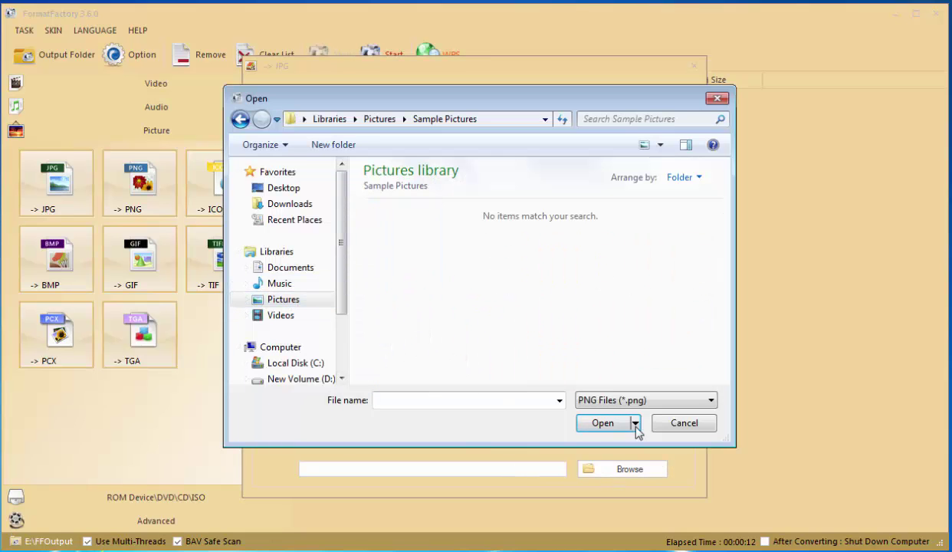
click(624, 401)
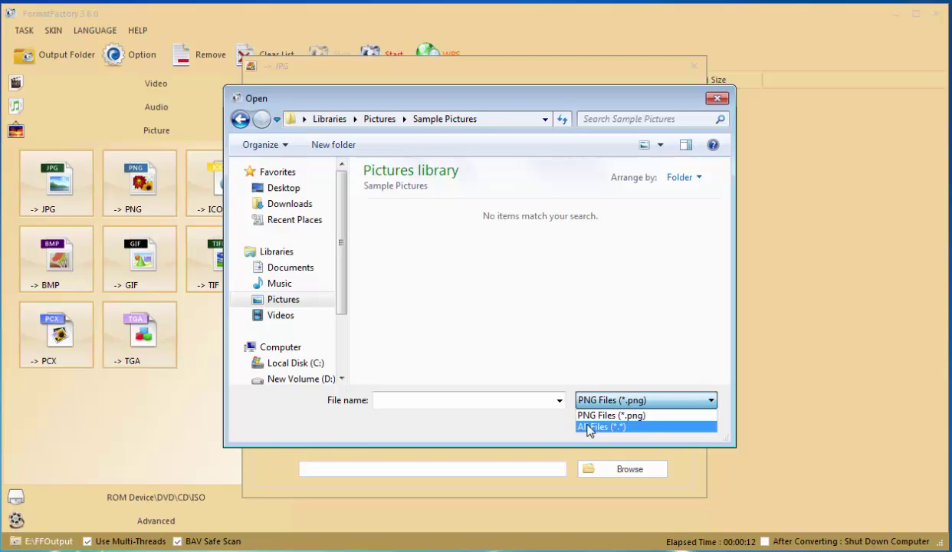
click(590, 427)
click(489, 326)
double_click(489, 325)
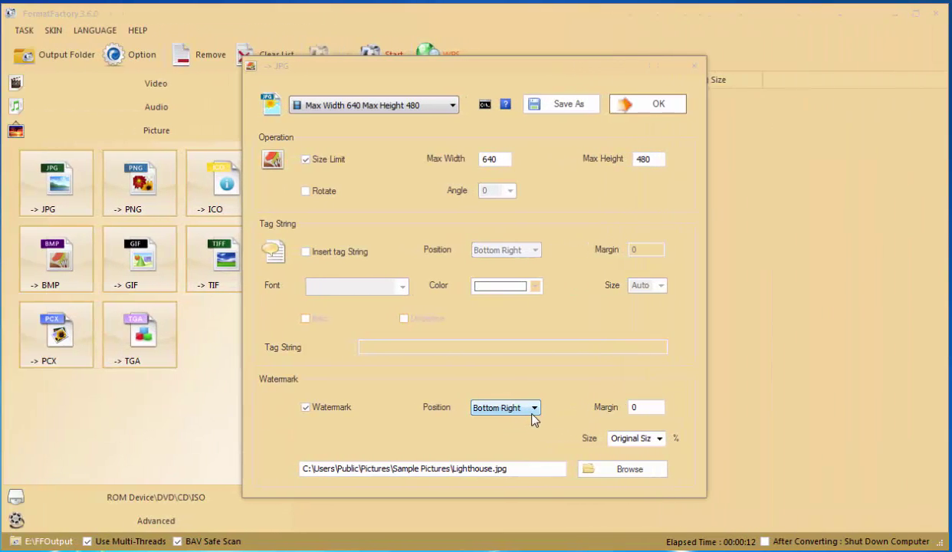
- Place the watermark top right at 10% size, run the conversion, and open the output folder
click(520, 407)
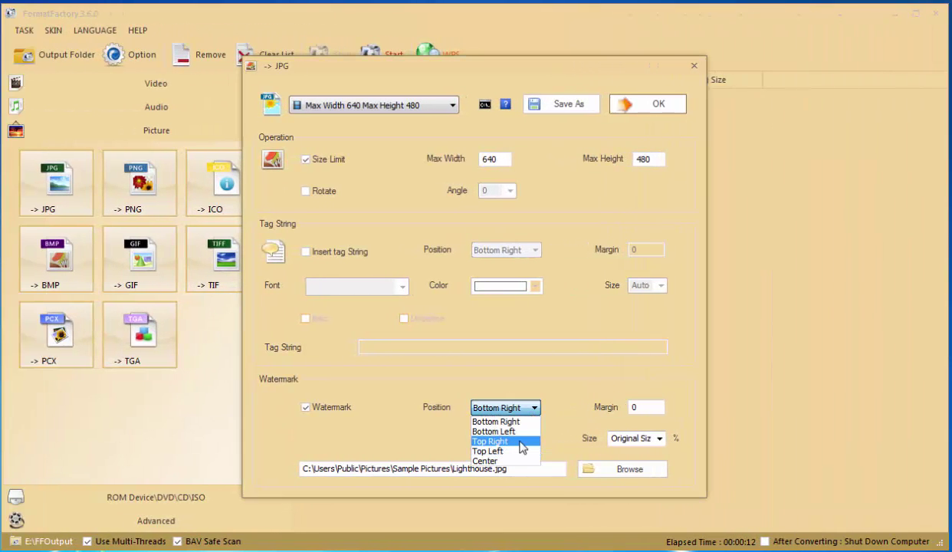
click(521, 442)
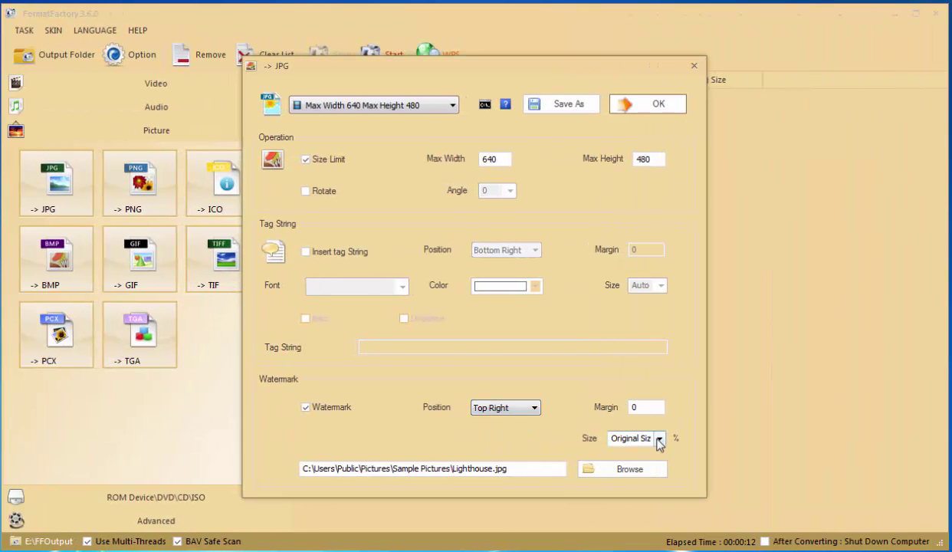
click(658, 440)
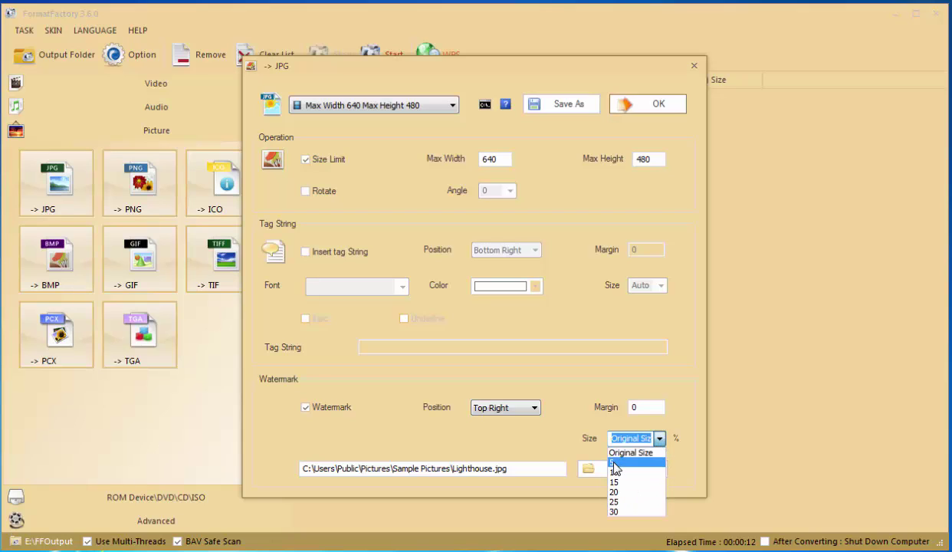
click(617, 472)
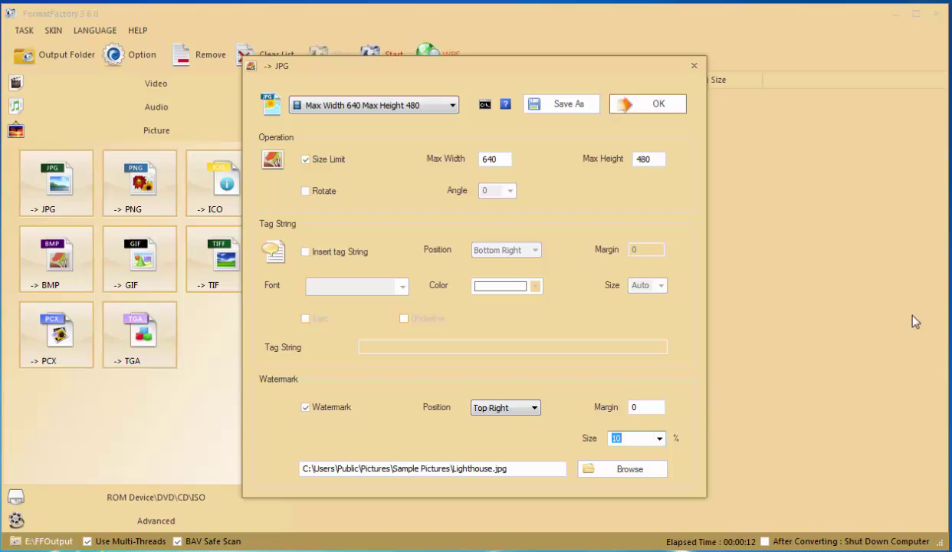
click(770, 464)
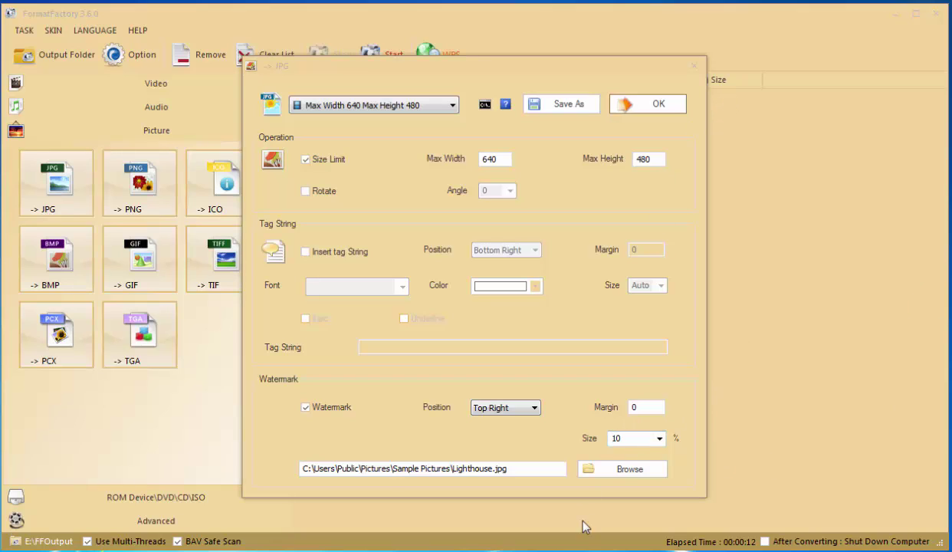
click(657, 440)
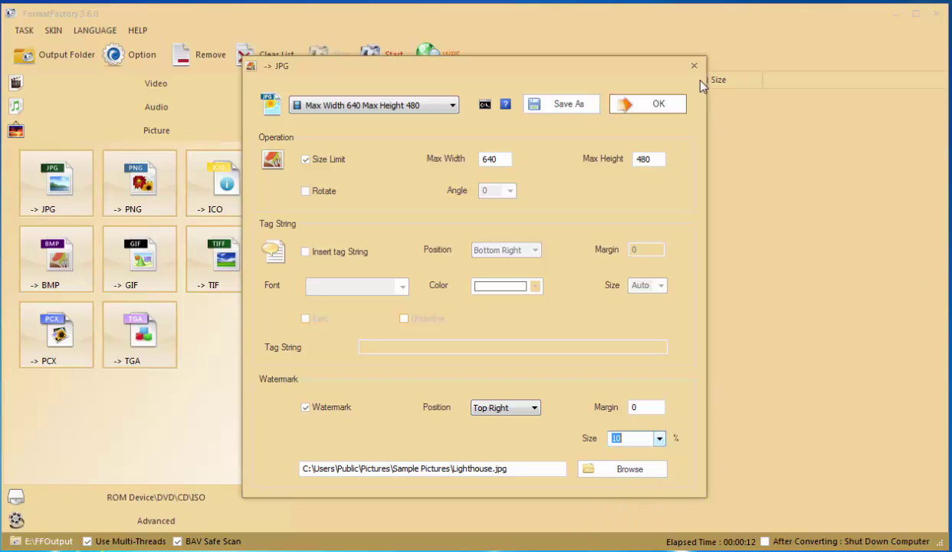
click(658, 104)
click(386, 98)
click(395, 59)
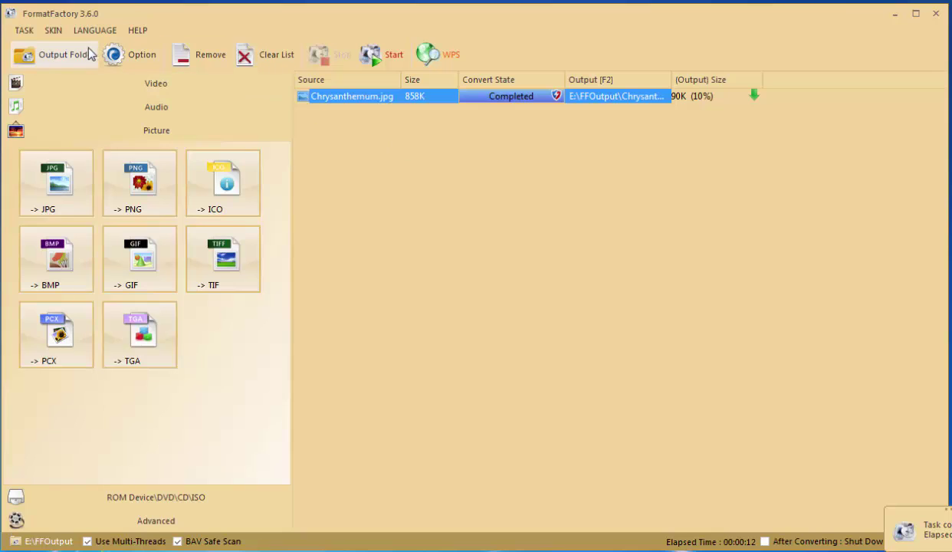
click(60, 57)
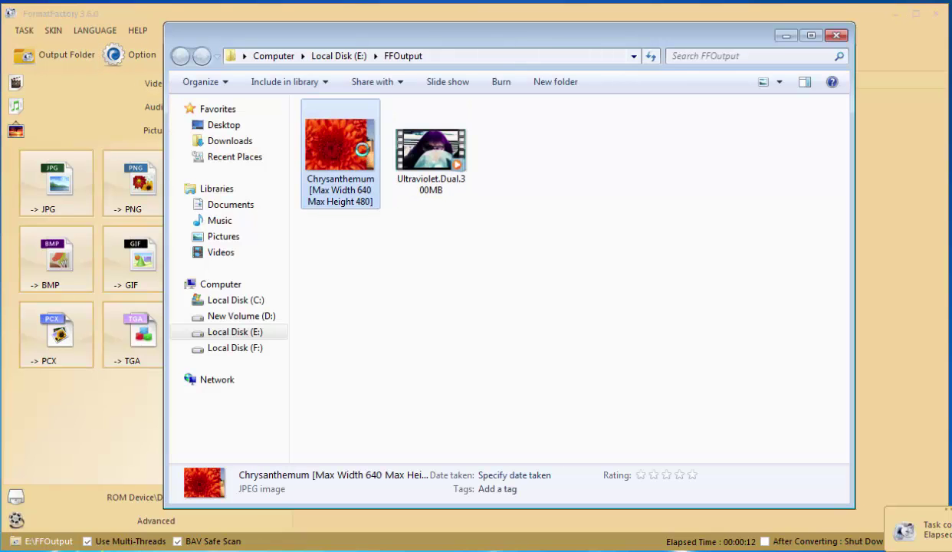
- View the converted Chrysanthemum image, then show the ROM Device\DVD\CD\ISO tools
double_click(341, 161)
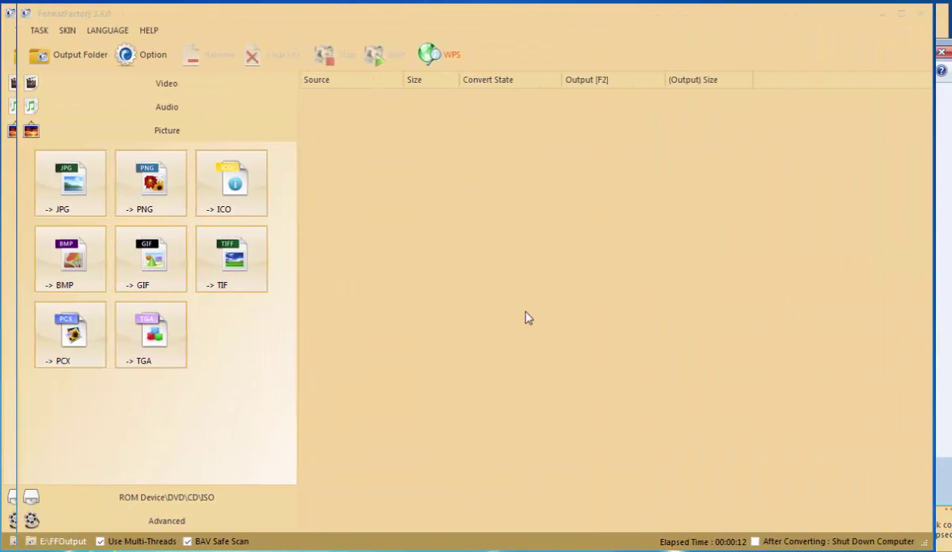
click(187, 496)
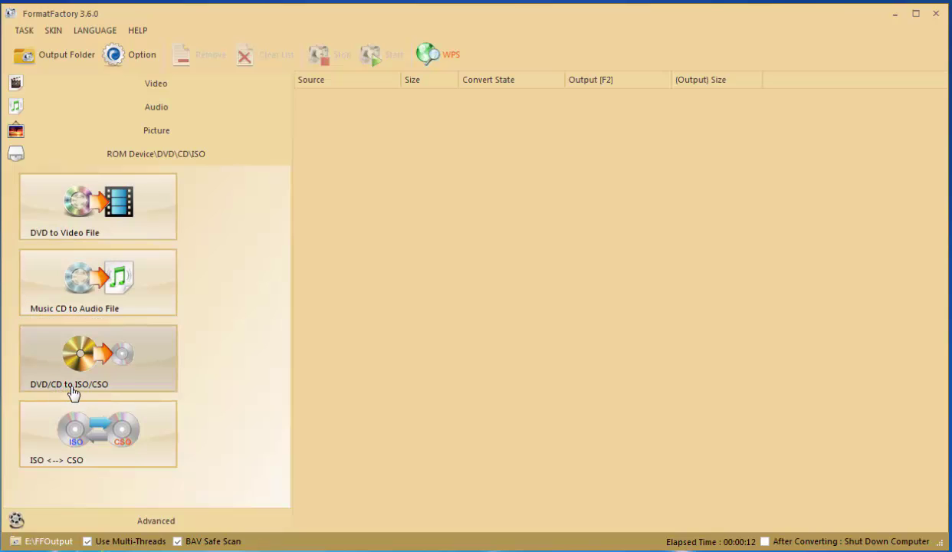
- Compress the android-x86 ISO into CSO at compression level 5 and run the conversion
click(74, 460)
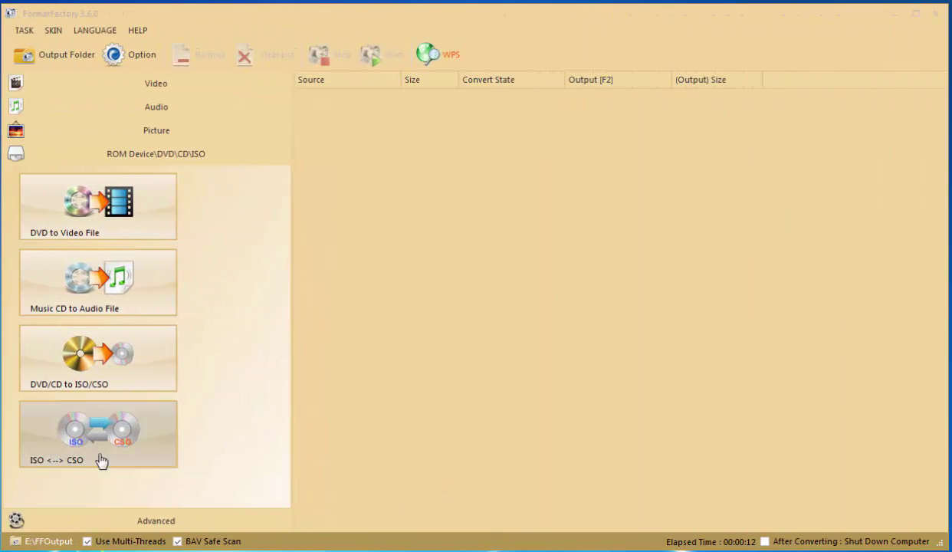
click(657, 157)
click(298, 305)
double_click(492, 298)
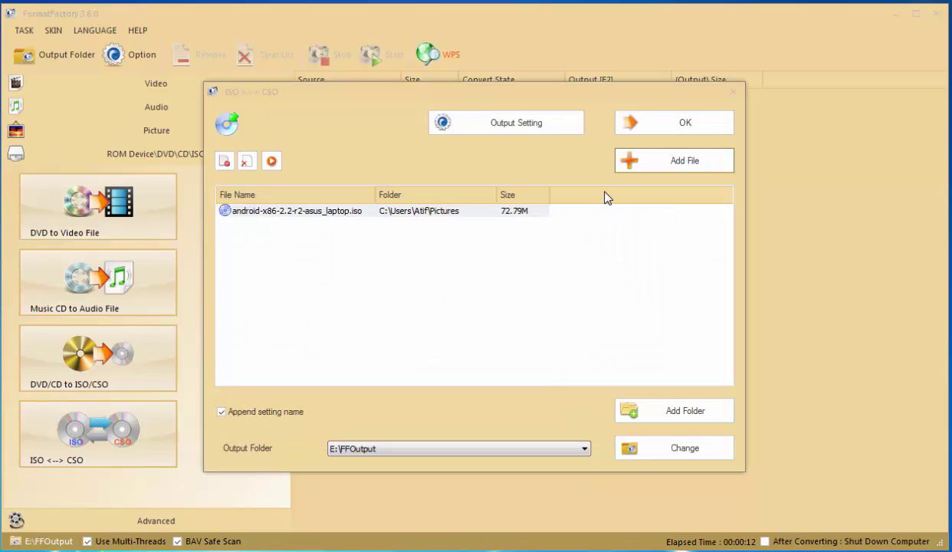
click(536, 123)
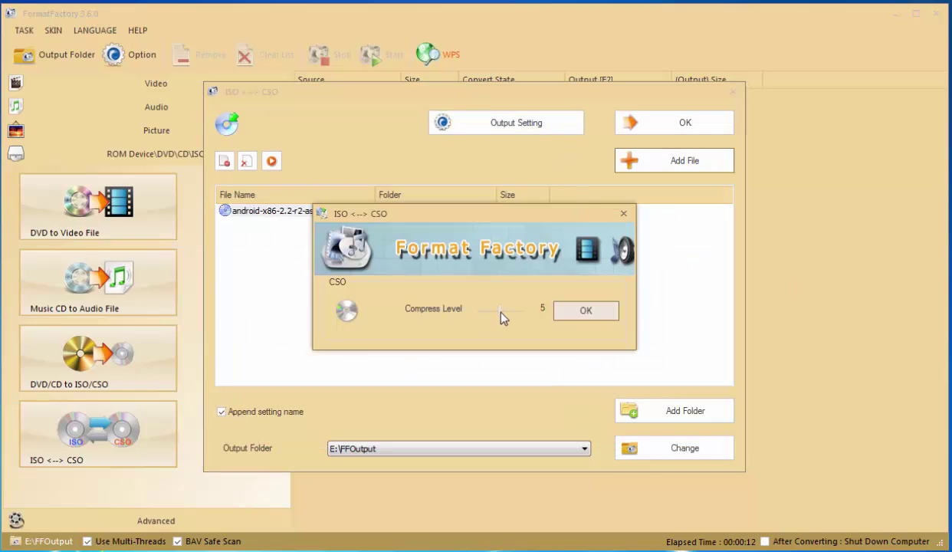
click(581, 309)
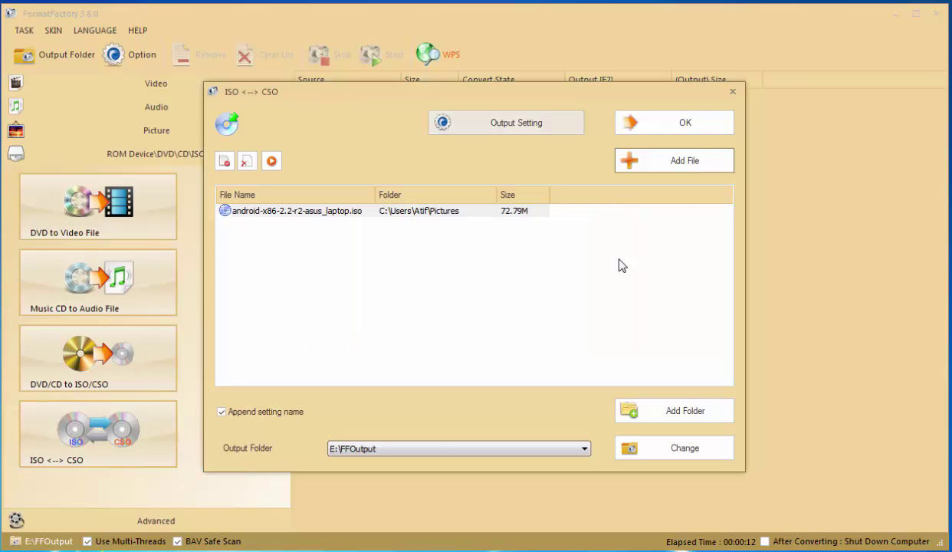
click(659, 121)
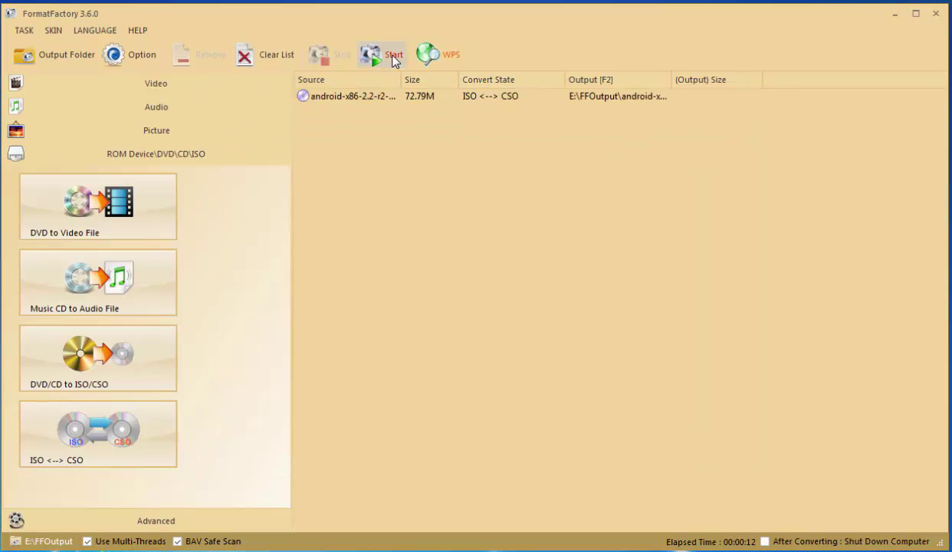
click(380, 52)
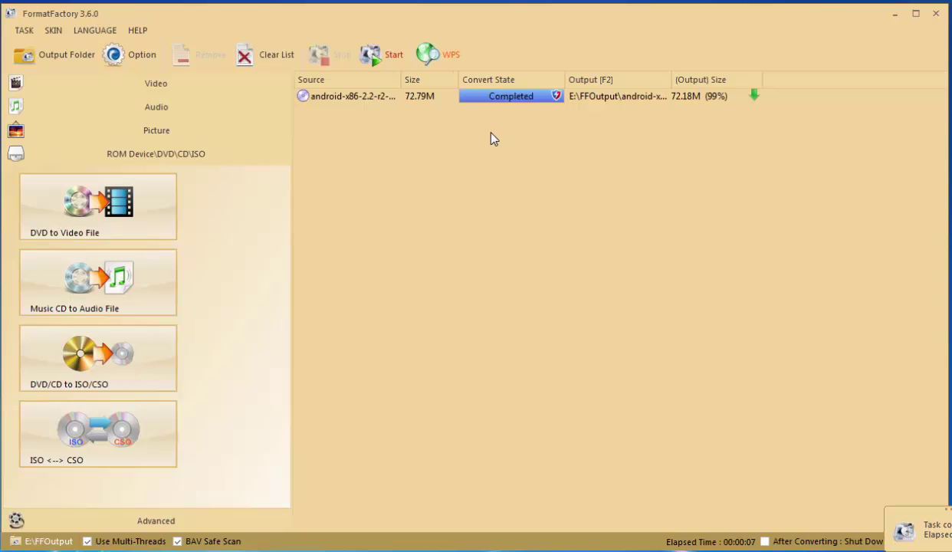
- Check the android-x86 CSO file in FFOutput, close Explorer, and show the Advanced tools
click(76, 56)
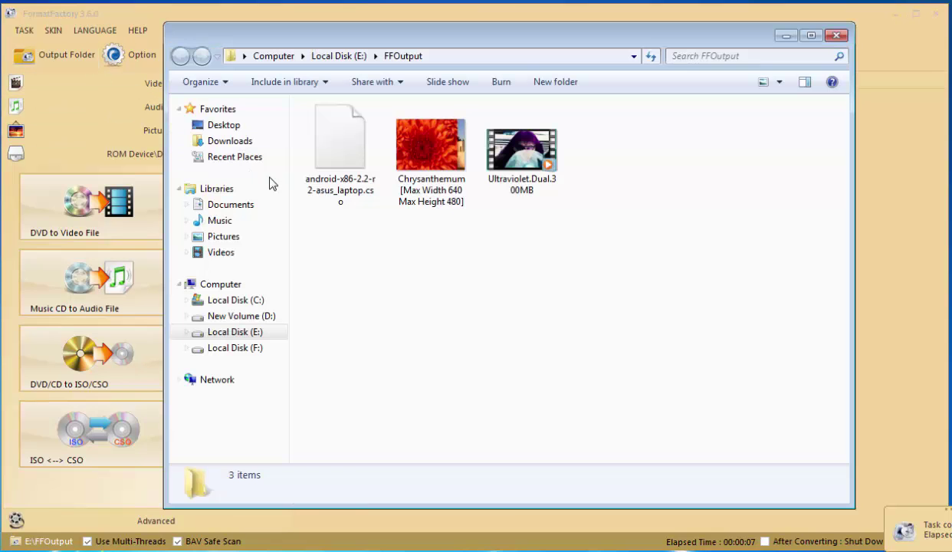
click(330, 170)
key(alt+F4)
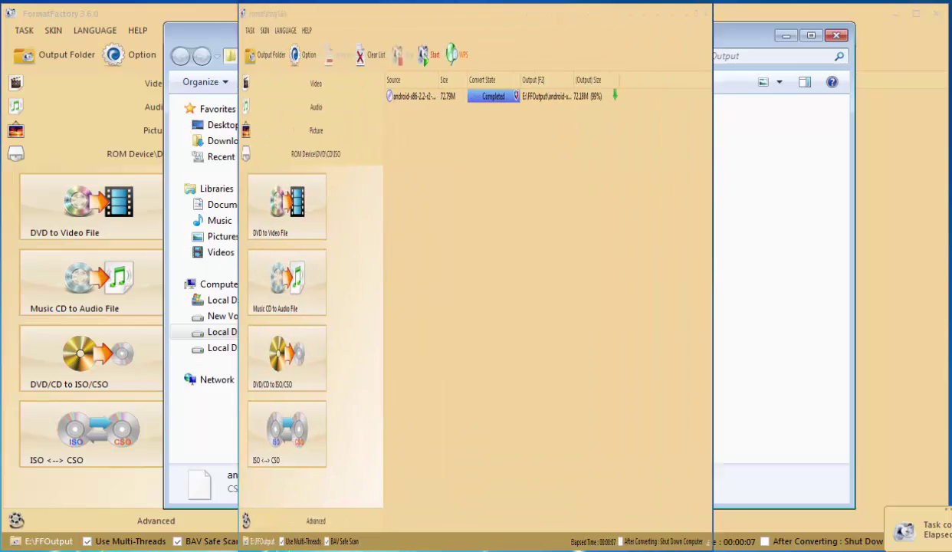
click(126, 520)
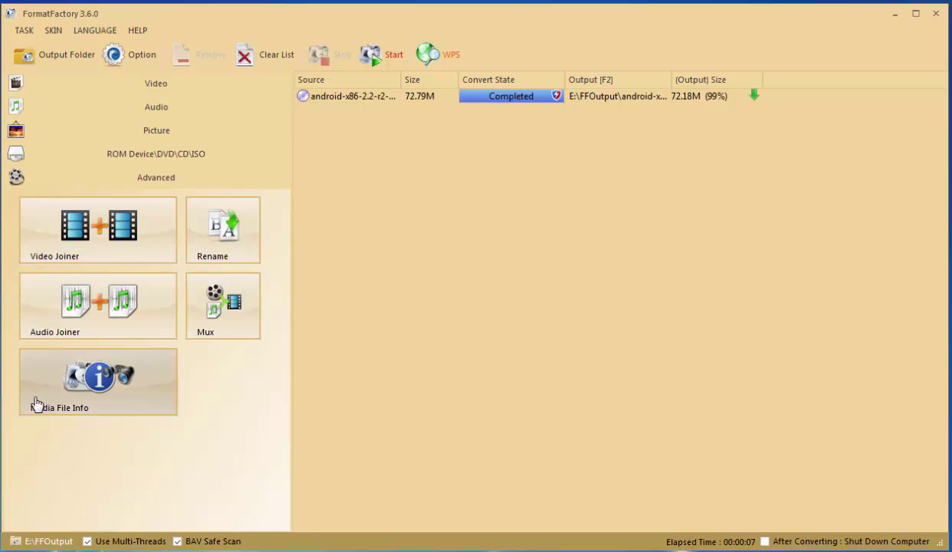
- Clear the completed android-x86 CSO task from the task list
click(32, 394)
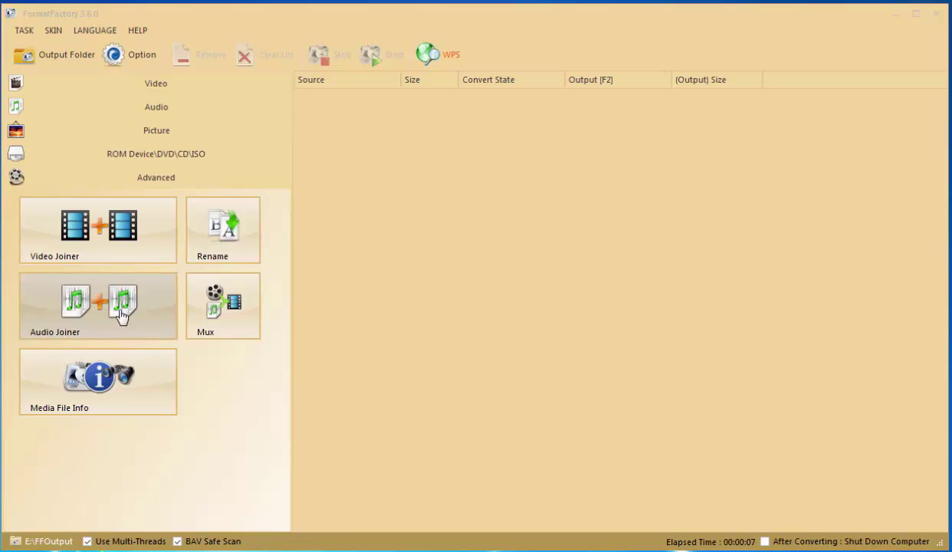
- Add the three top-row lesson videos to a new Video Joiner task
click(106, 238)
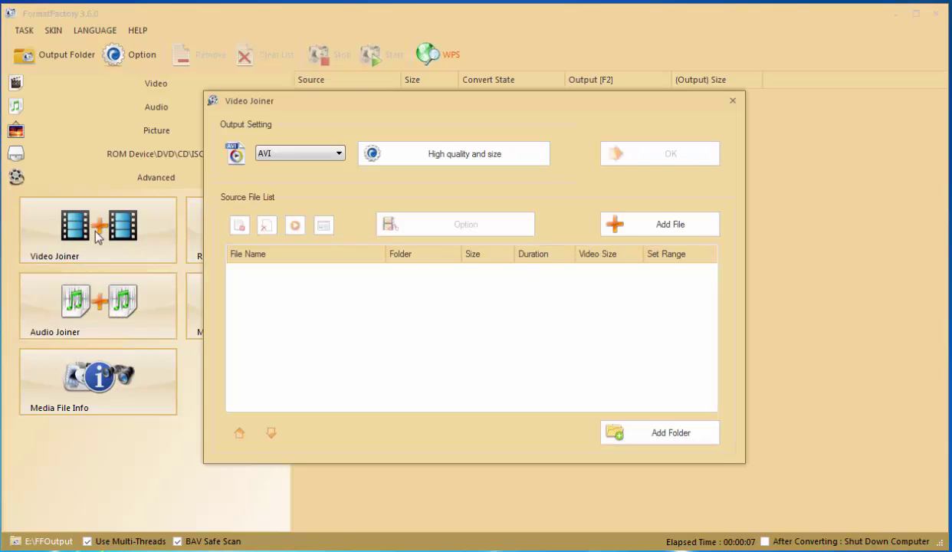
click(633, 232)
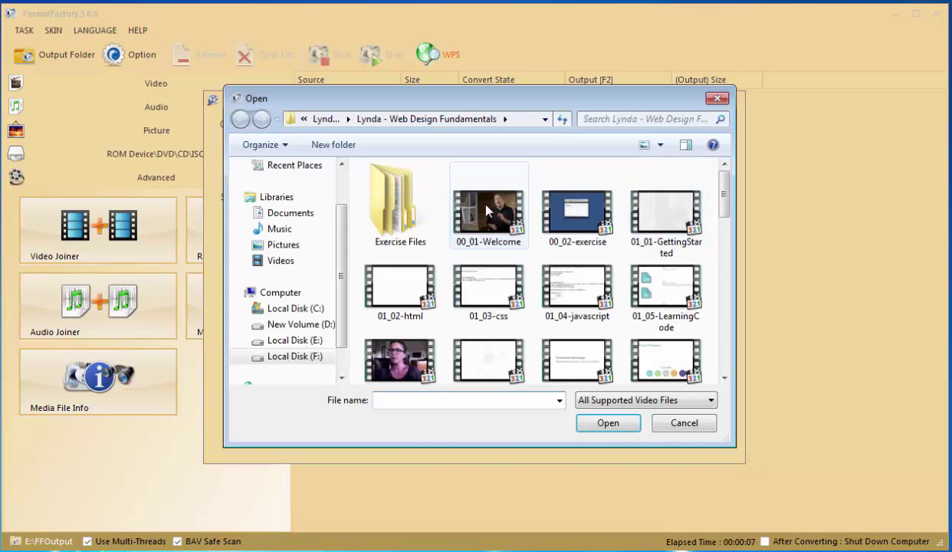
drag(444, 174, 680, 199)
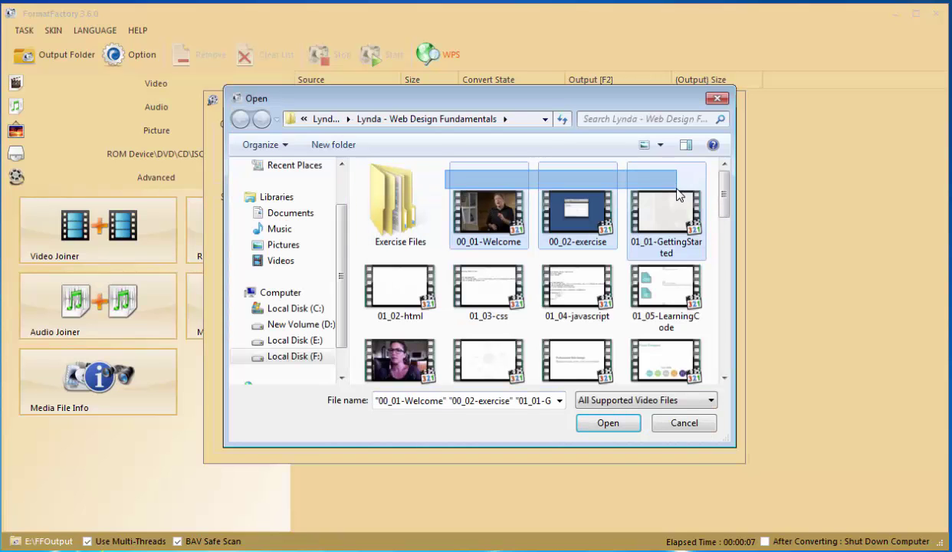
click(608, 424)
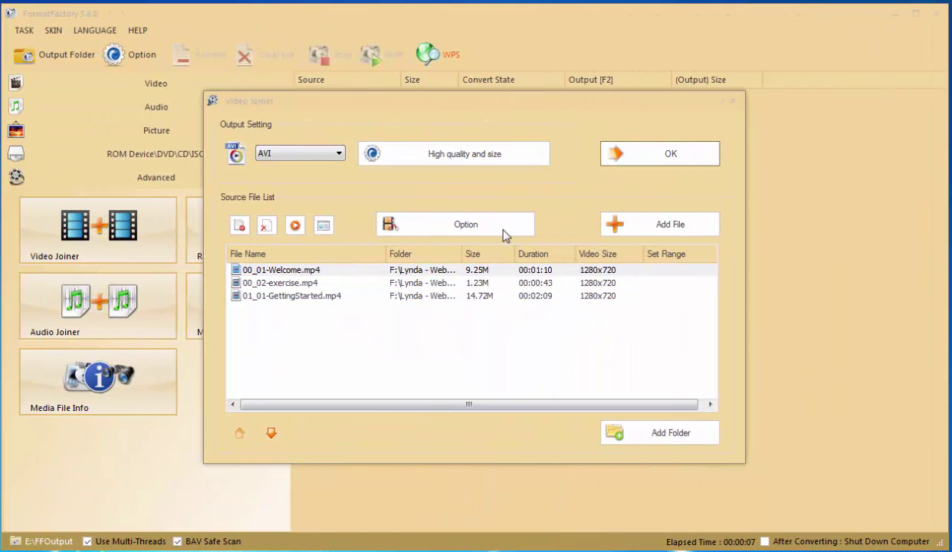
click(505, 233)
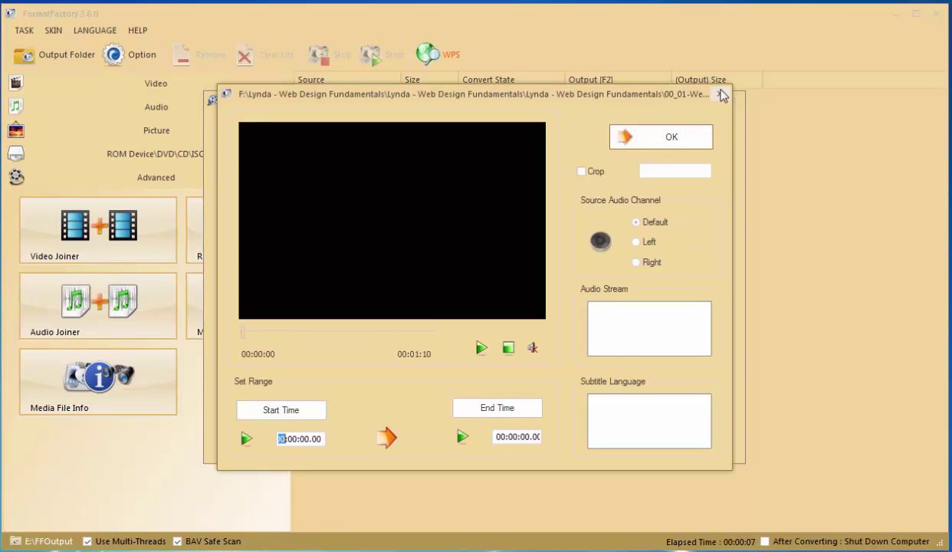
click(672, 132)
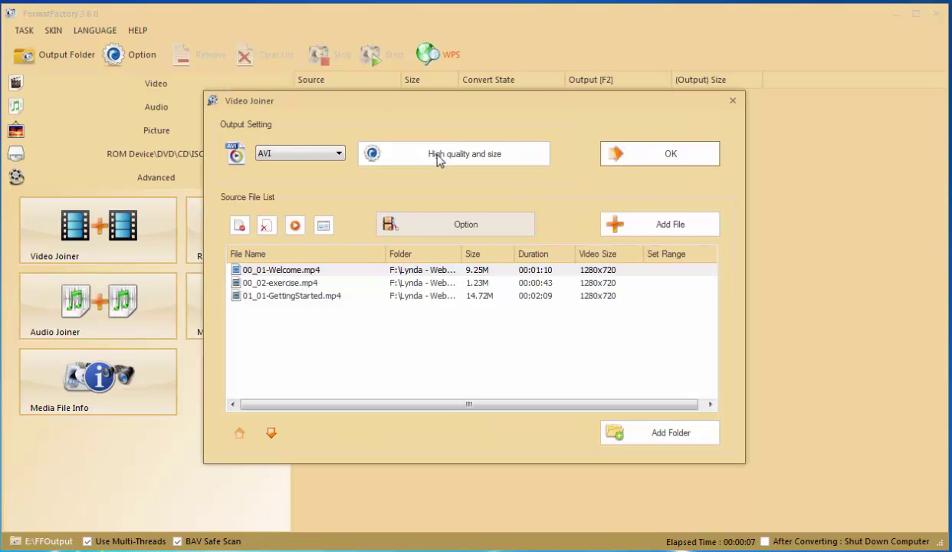
- Keep the joined video's High quality and size profile and AVI output format
click(440, 159)
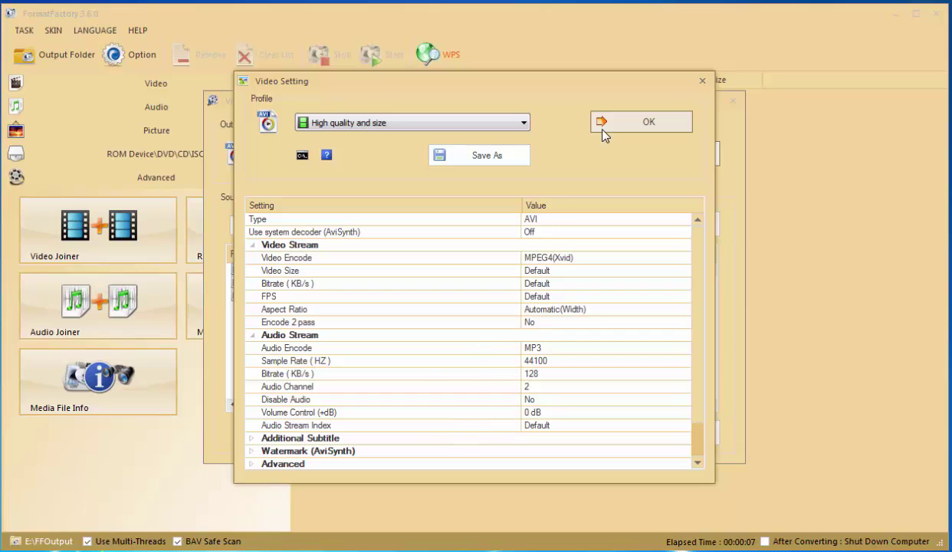
click(485, 124)
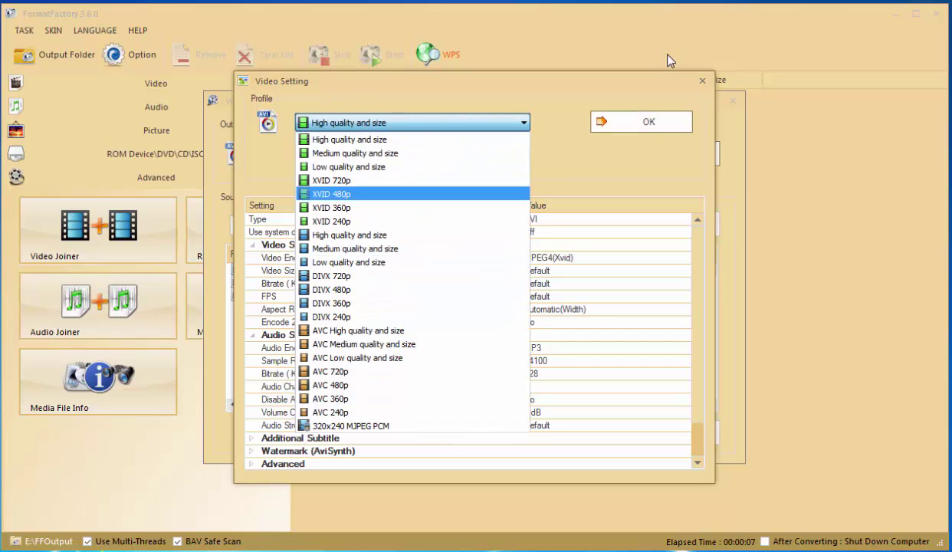
click(696, 84)
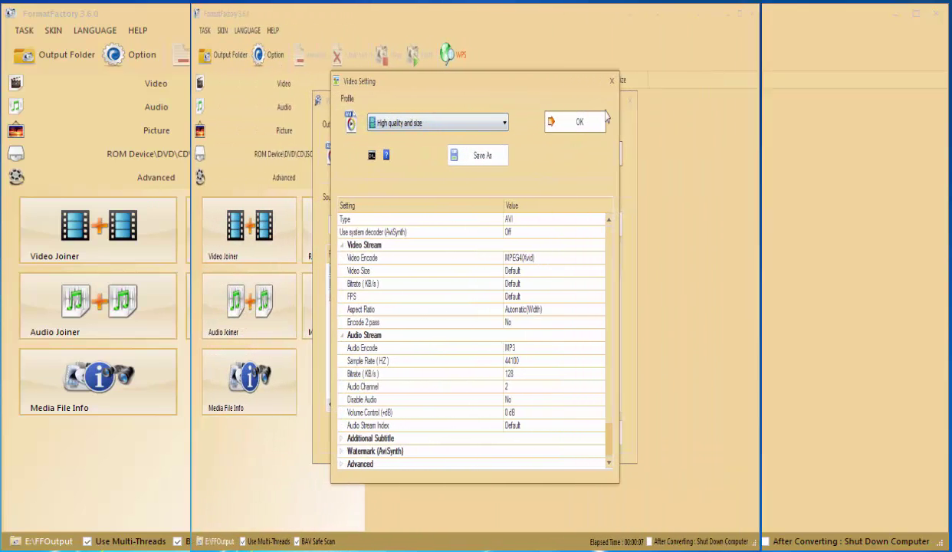
click(702, 82)
click(325, 153)
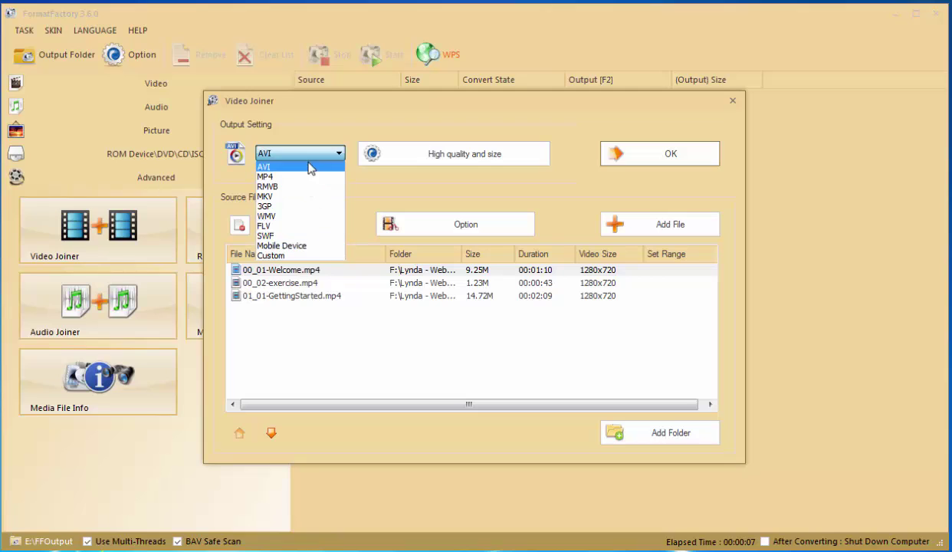
click(678, 164)
- Queue the video join task, then add file 4 from Documents > Projects to Audio Joiner
click(635, 155)
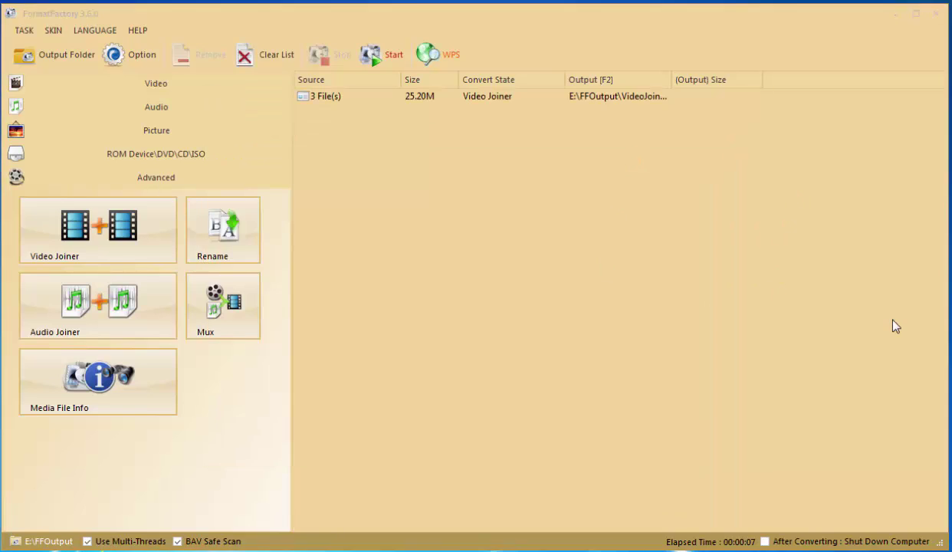
click(90, 311)
click(605, 225)
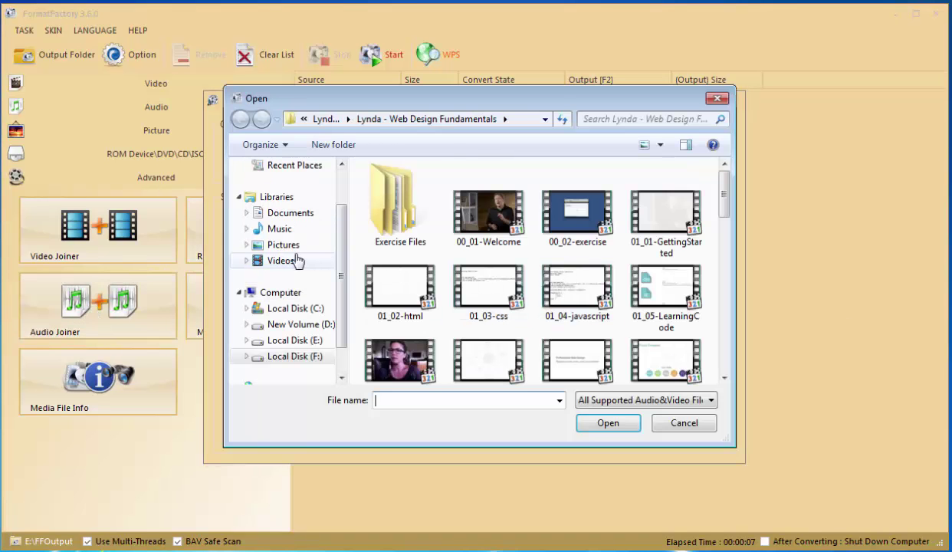
click(298, 216)
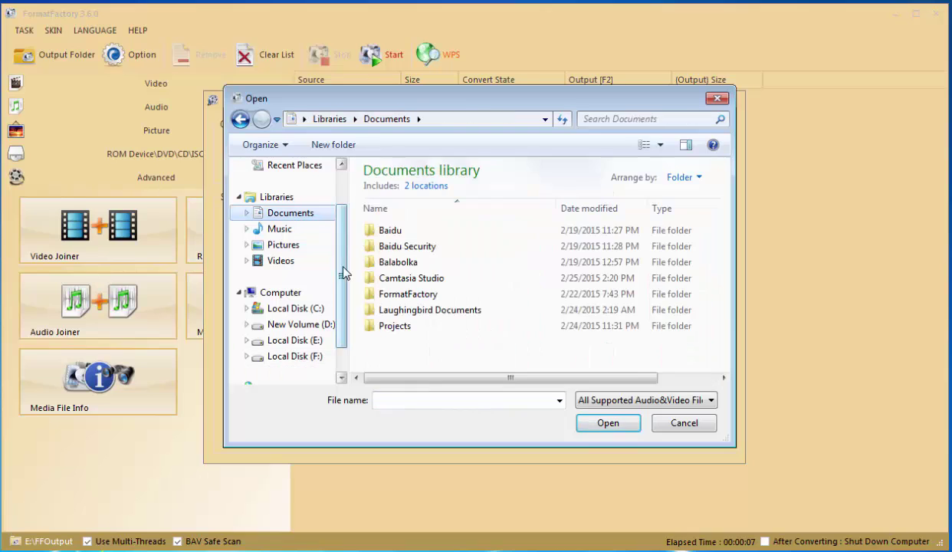
click(410, 326)
double_click(410, 326)
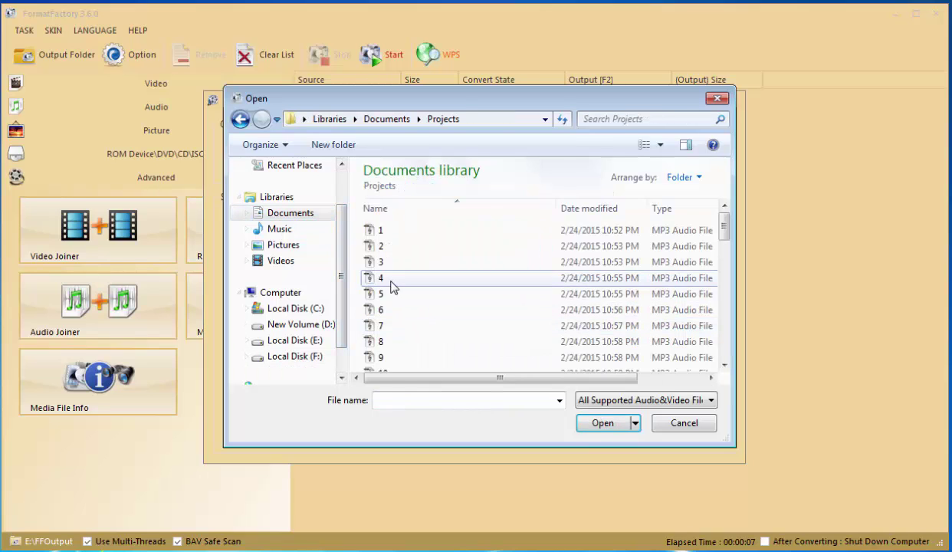
double_click(391, 281)
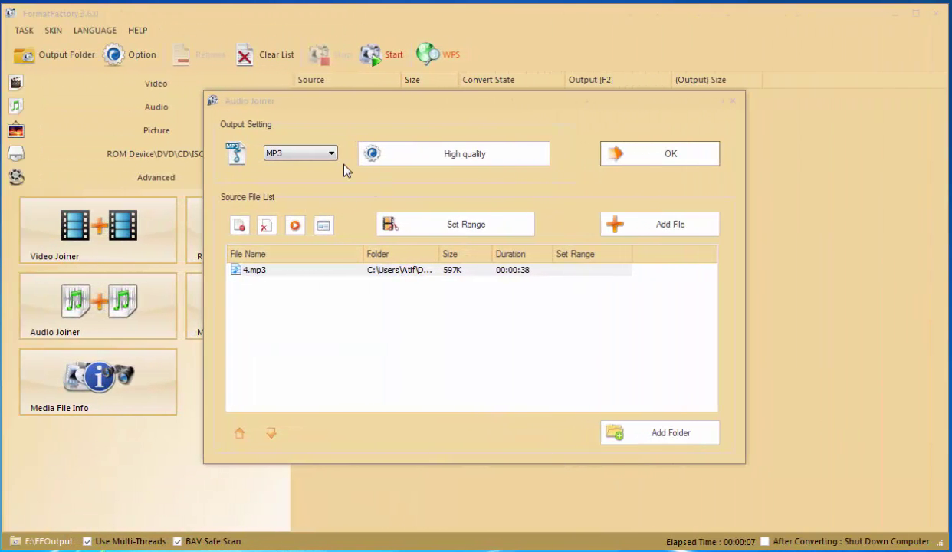
- Keep MP3 output with Automatic sample rate and bitrate, and queue the audio join task
click(329, 153)
click(361, 167)
click(494, 299)
click(659, 298)
click(568, 409)
click(659, 310)
click(399, 374)
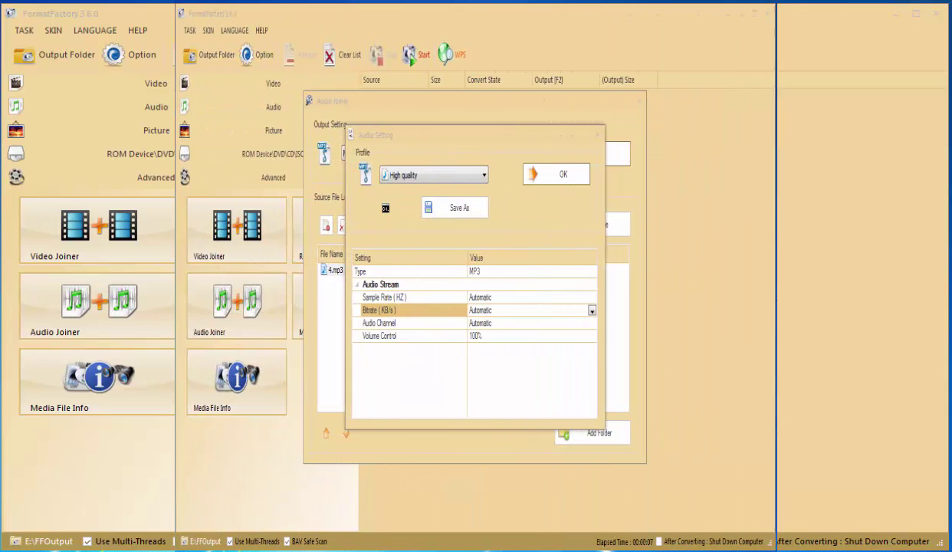
click(640, 177)
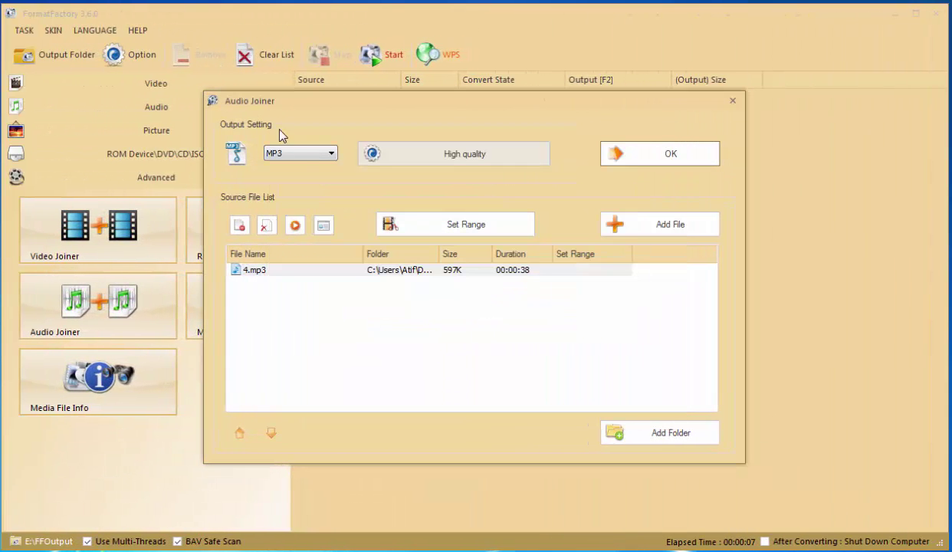
click(309, 155)
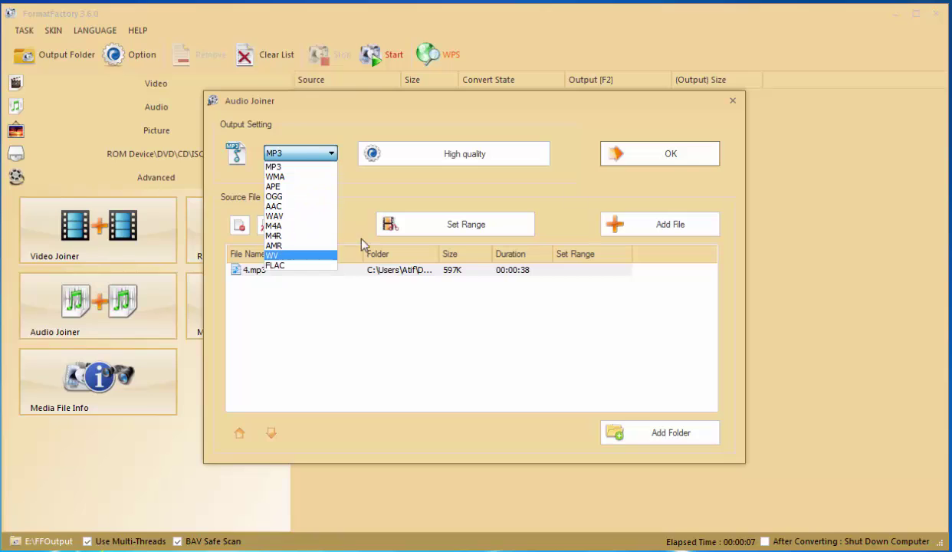
click(668, 165)
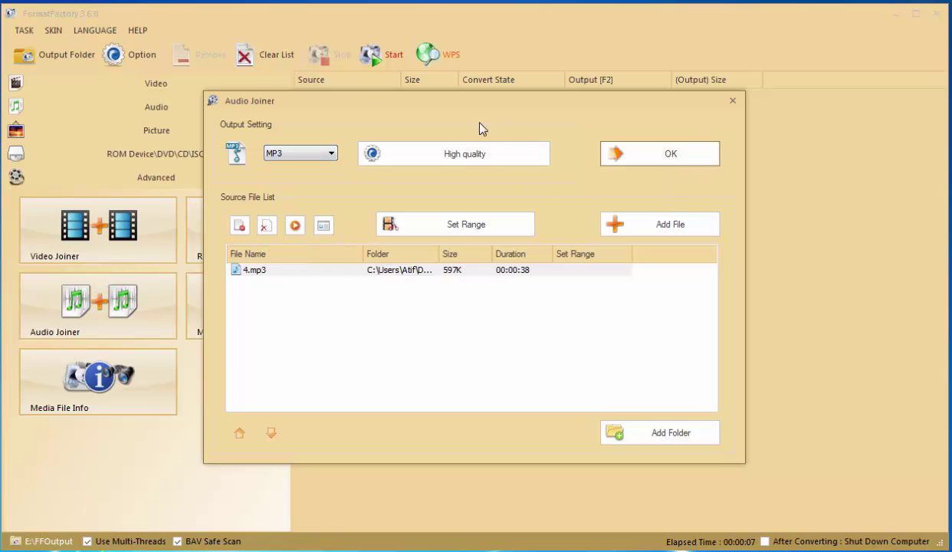
click(640, 156)
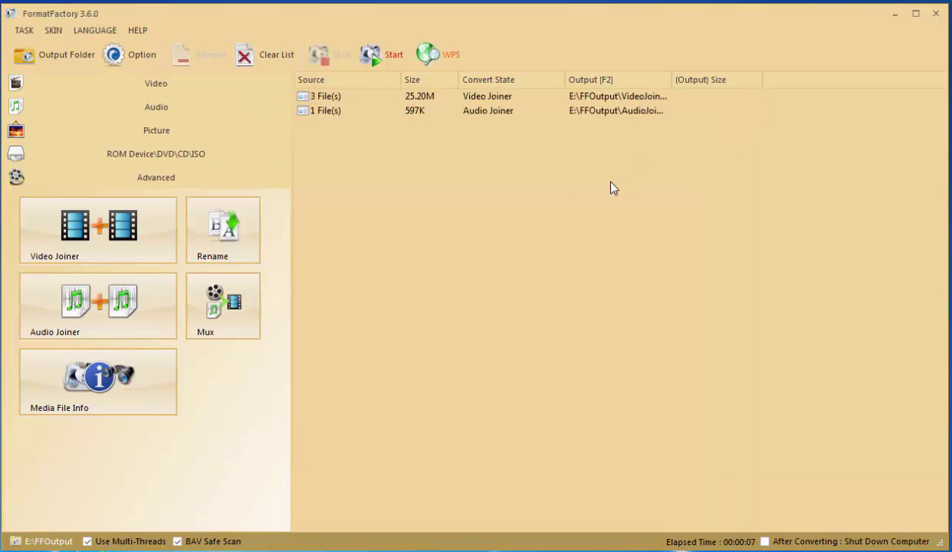
- Start both joiner tasks, then stop them and confirm with Yes
click(394, 56)
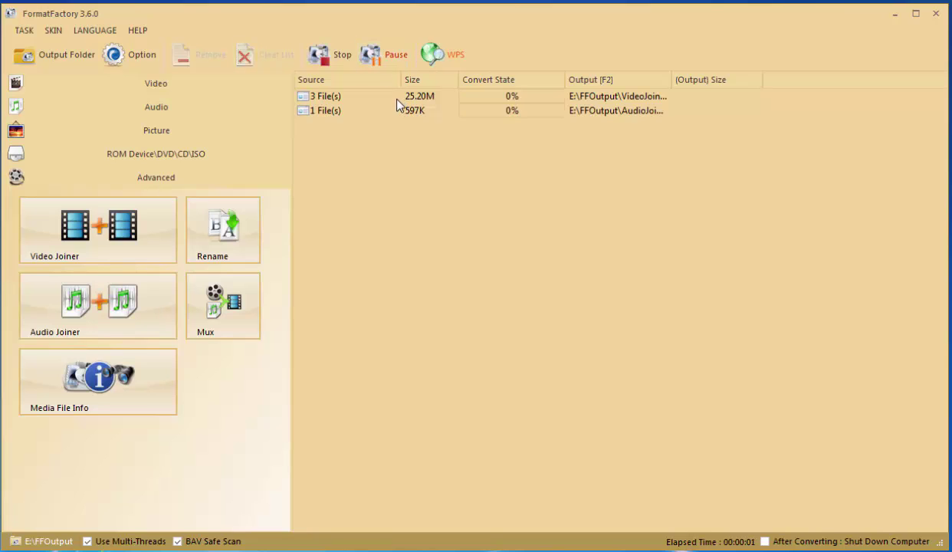
click(341, 57)
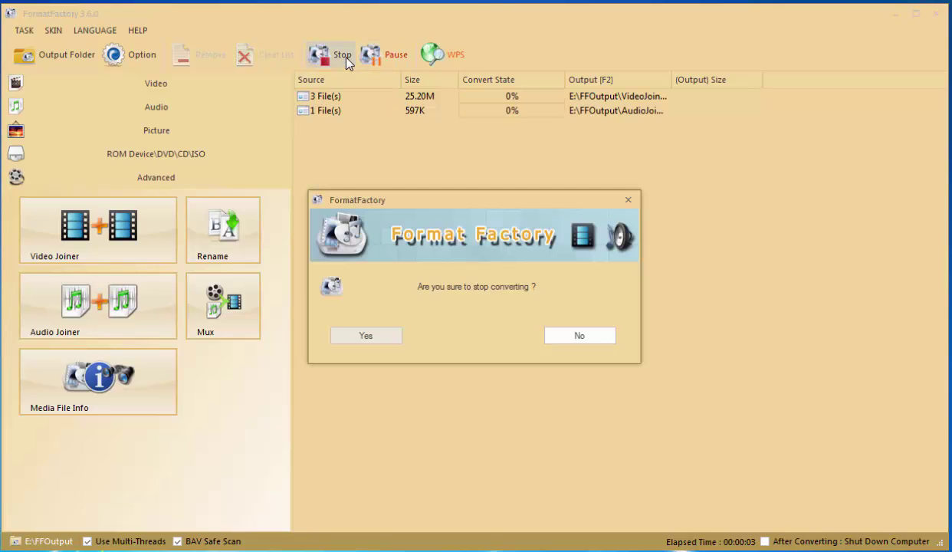
click(365, 332)
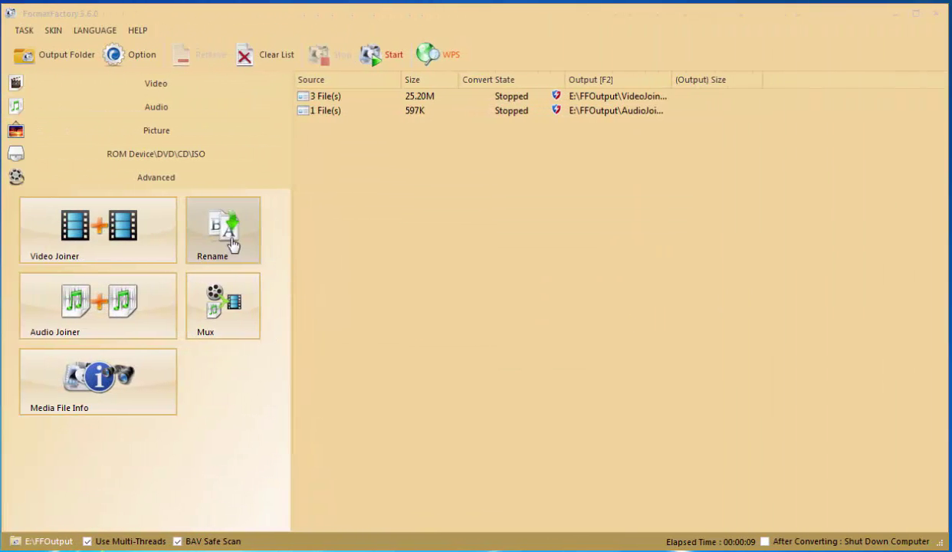
- Look over the Rename tool and the Mux tool, closing both without changes
click(233, 244)
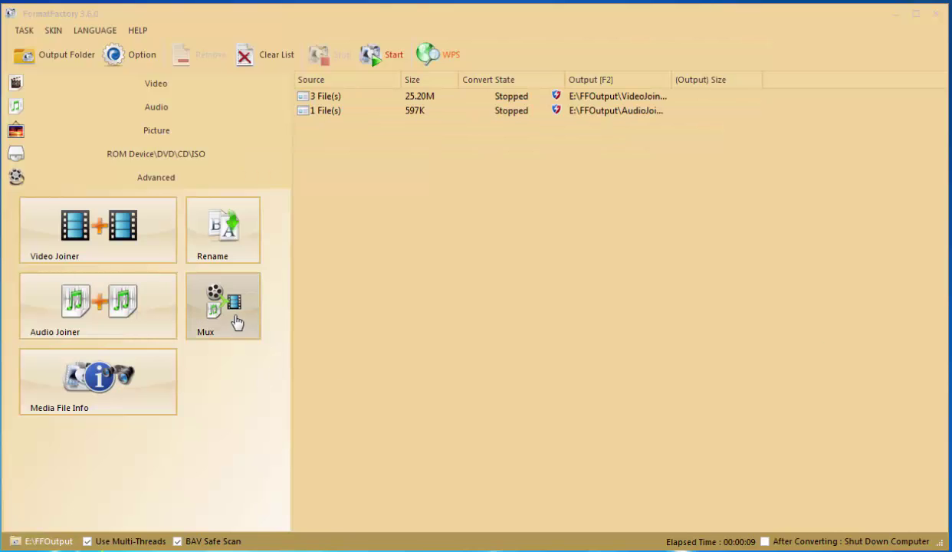
click(236, 323)
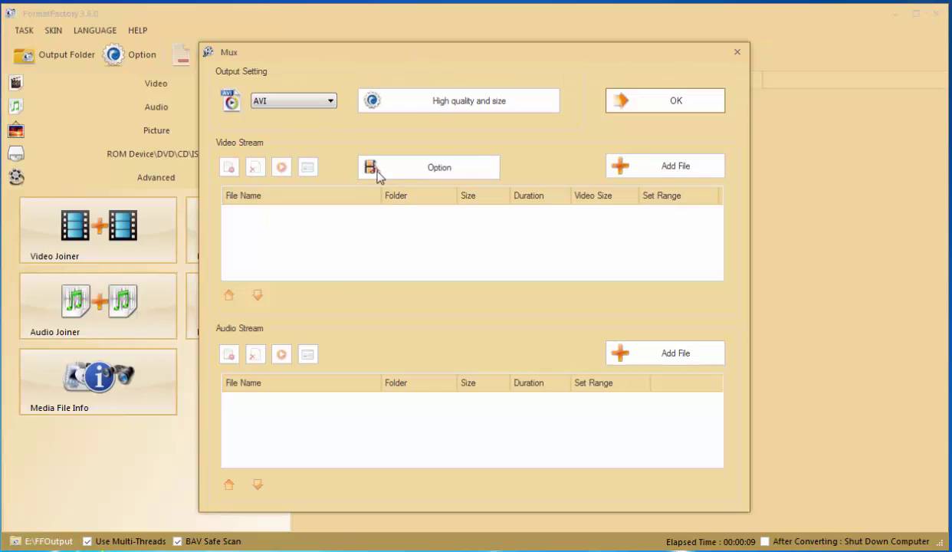
key(Escape)
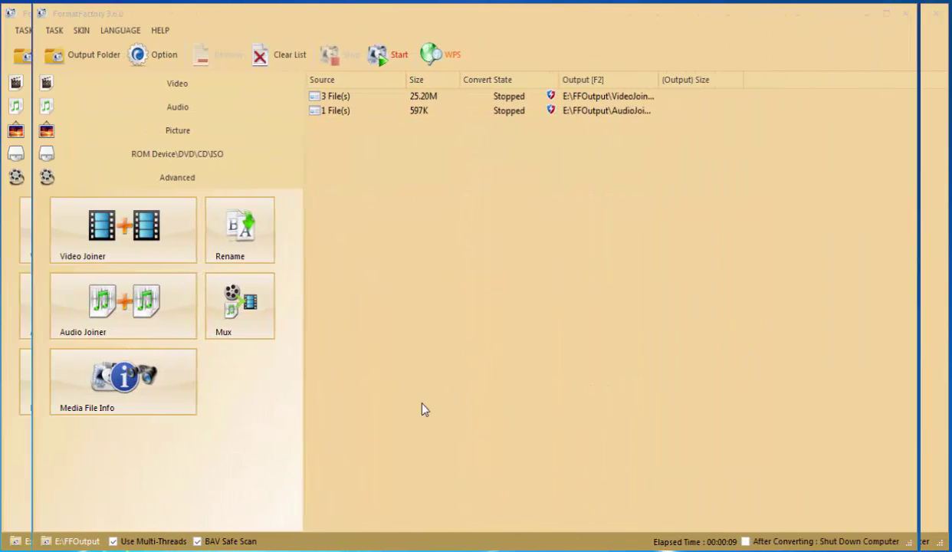
- Show 3.mp3's details (MPEG audio, 128 Kbps) in Media File Info, copy them to the clipboard, and close
click(166, 395)
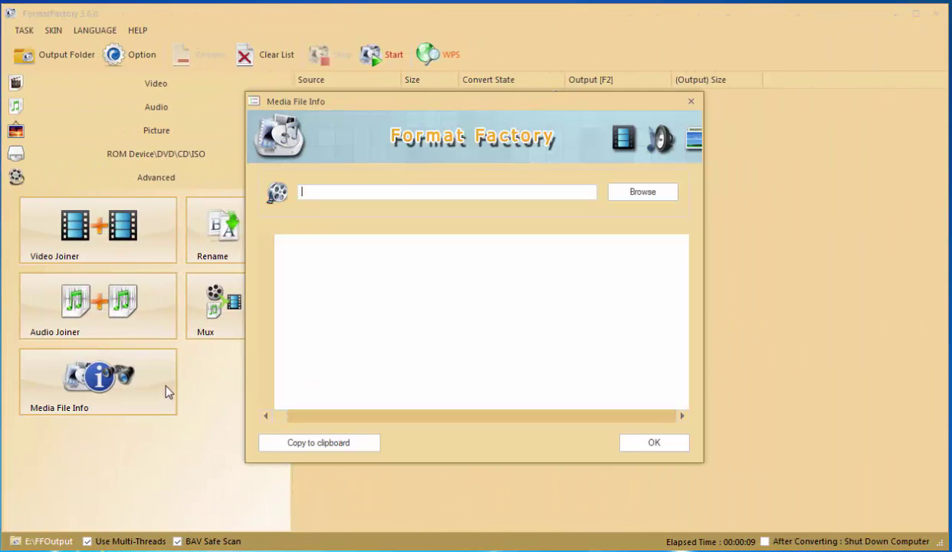
click(614, 191)
double_click(423, 259)
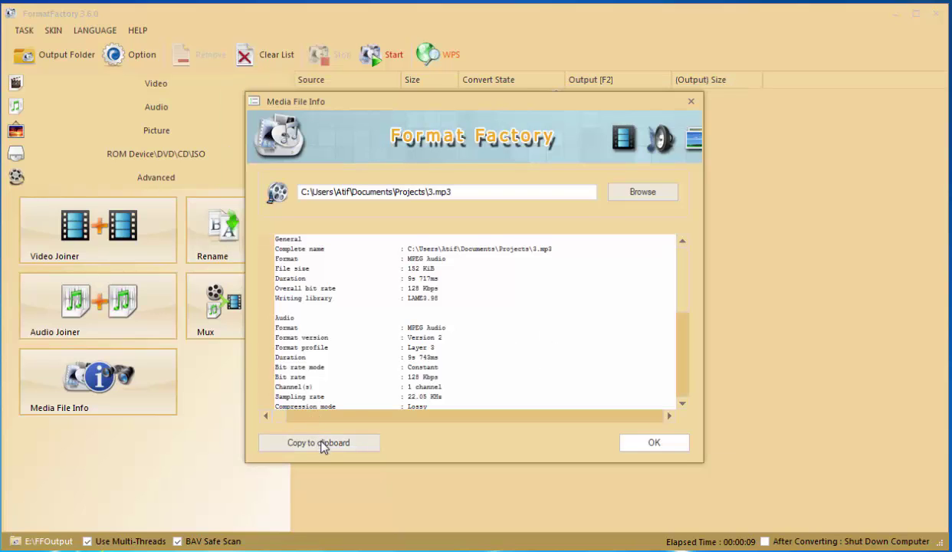
click(322, 447)
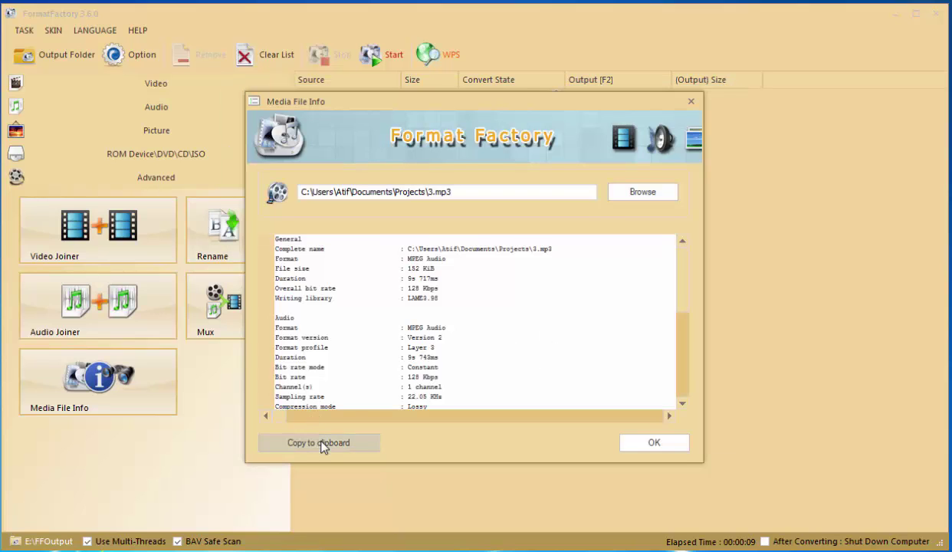
click(625, 448)
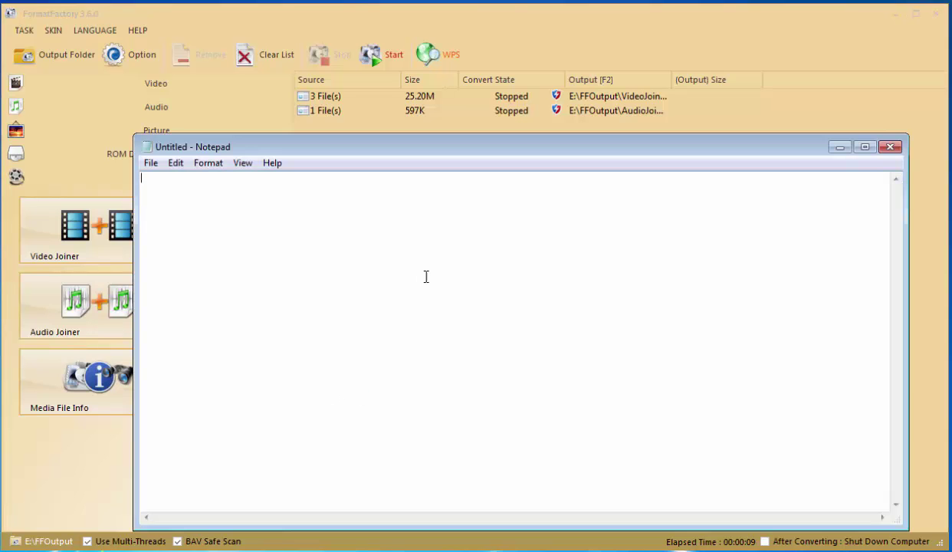
- Paste the 3.mp3 details into Notepad, then browse the Video, Audio, Picture, ROM and Advanced categories
right_click(426, 277)
click(473, 342)
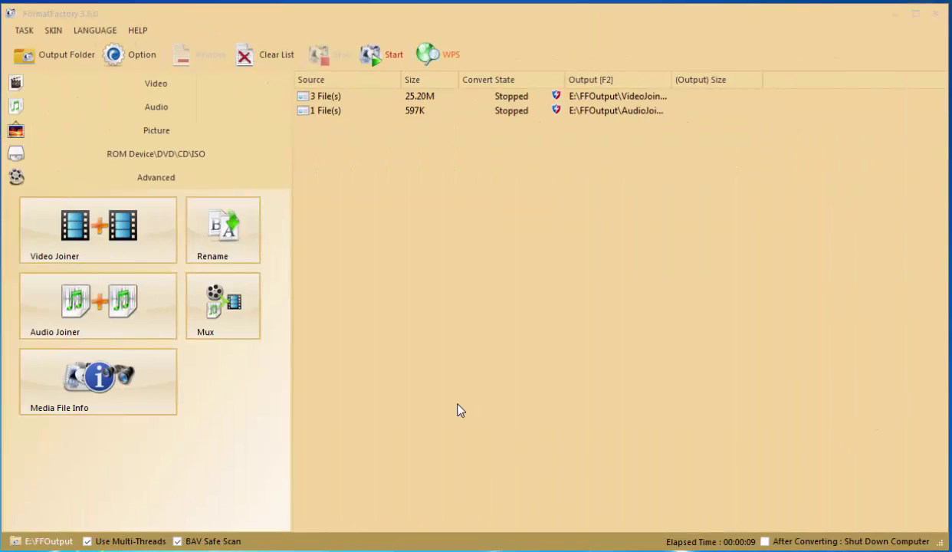
click(161, 85)
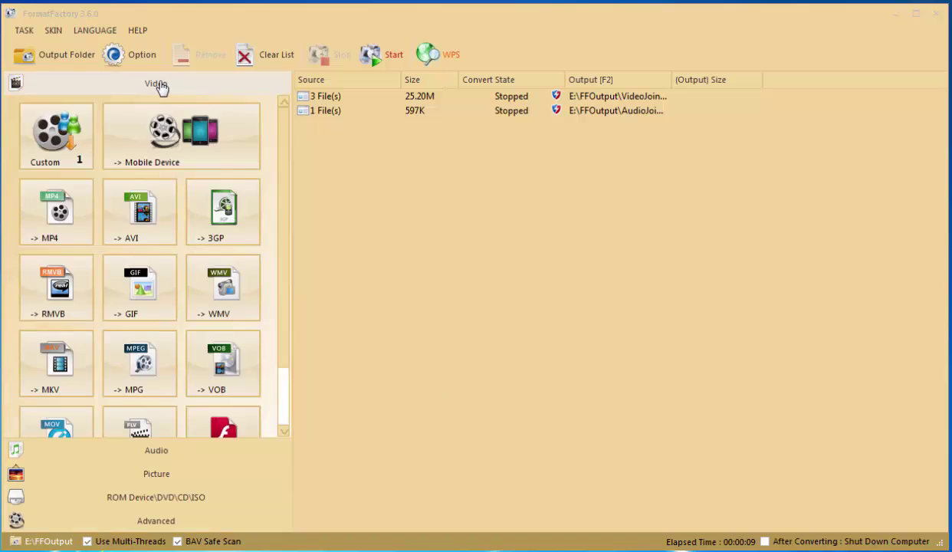
click(154, 448)
click(176, 476)
click(248, 499)
click(251, 521)
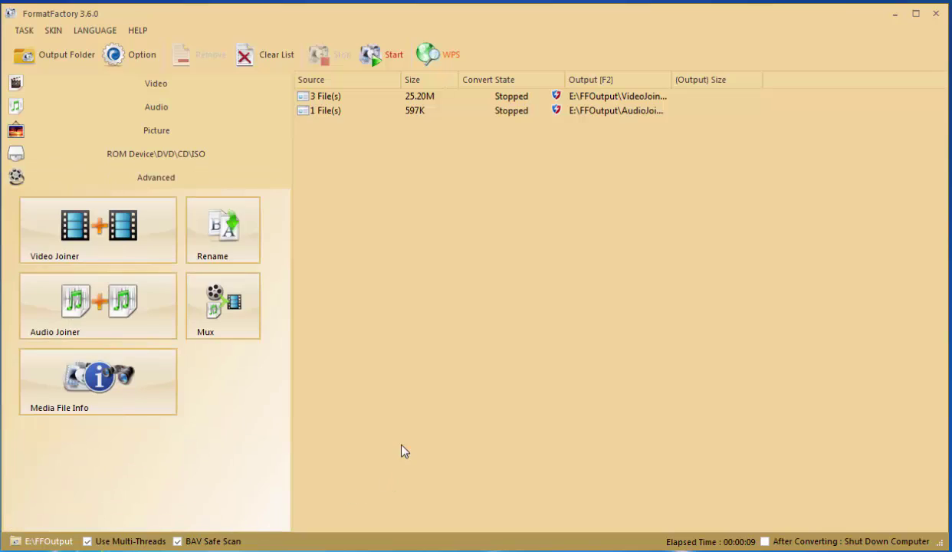
- Back on Video formats, check Option settings unchanged, then clear both joiner tasks from the list
click(144, 85)
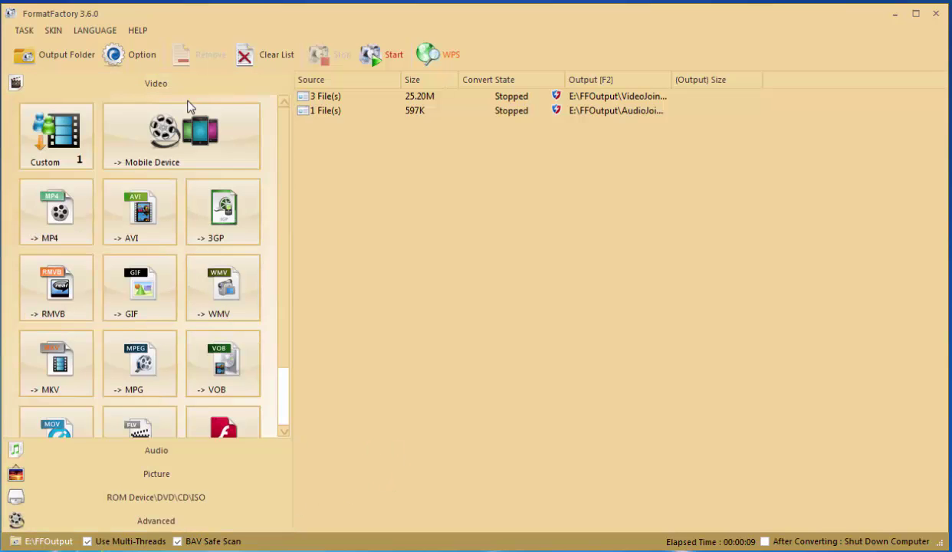
click(144, 62)
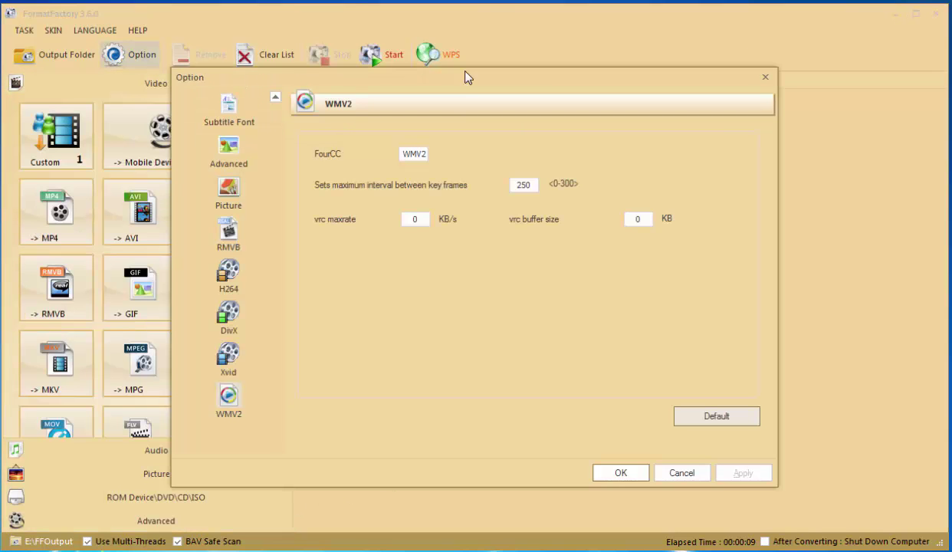
click(766, 79)
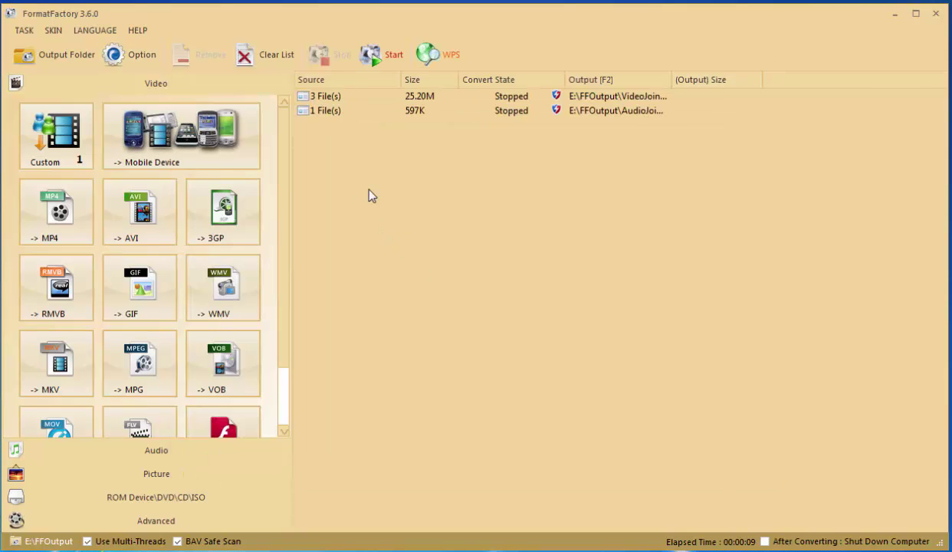
drag(375, 190, 349, 107)
click(265, 55)
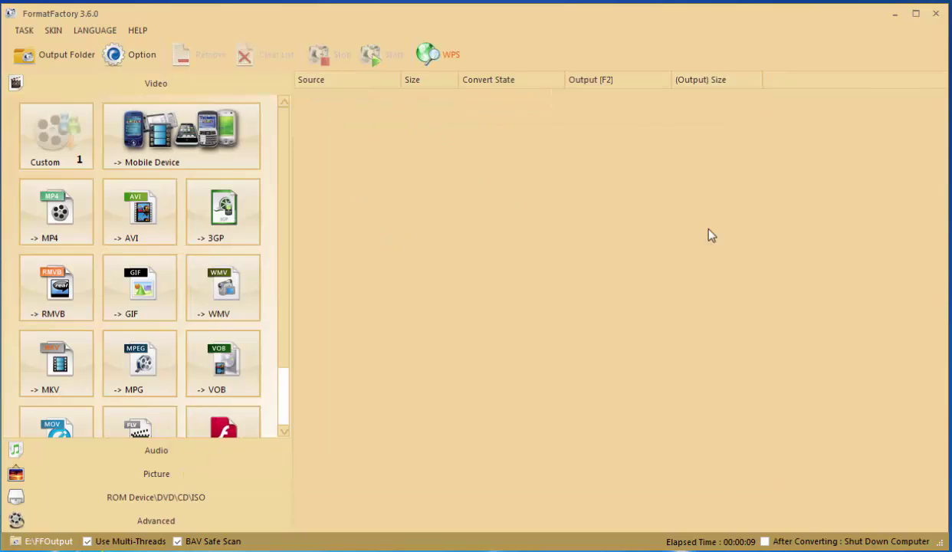